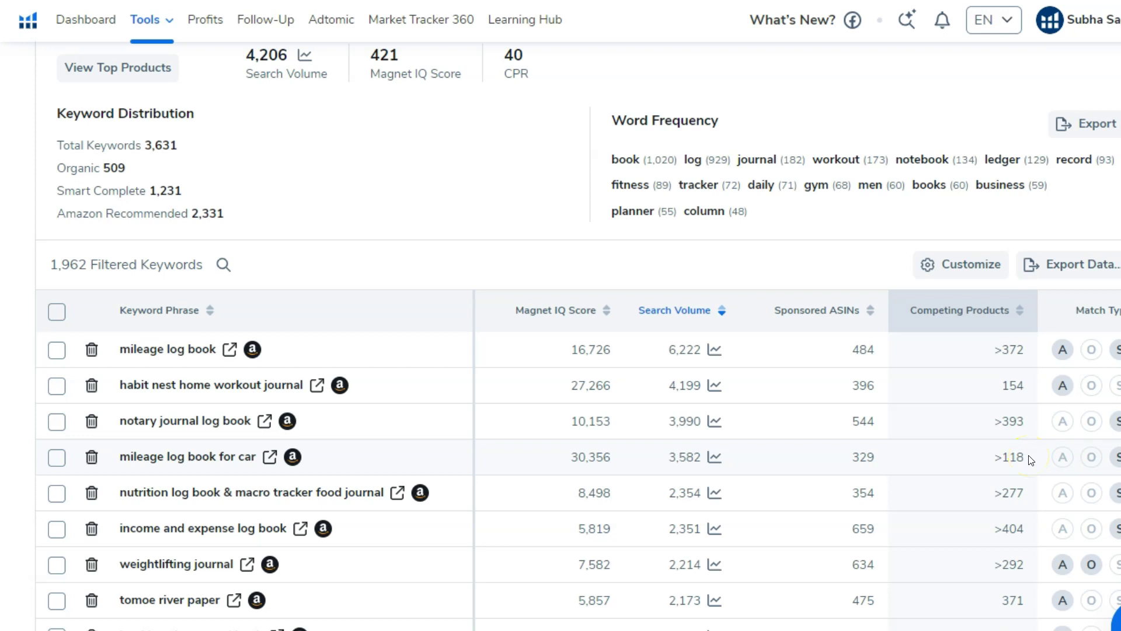
pyautogui.scroll(2, 561, 350)
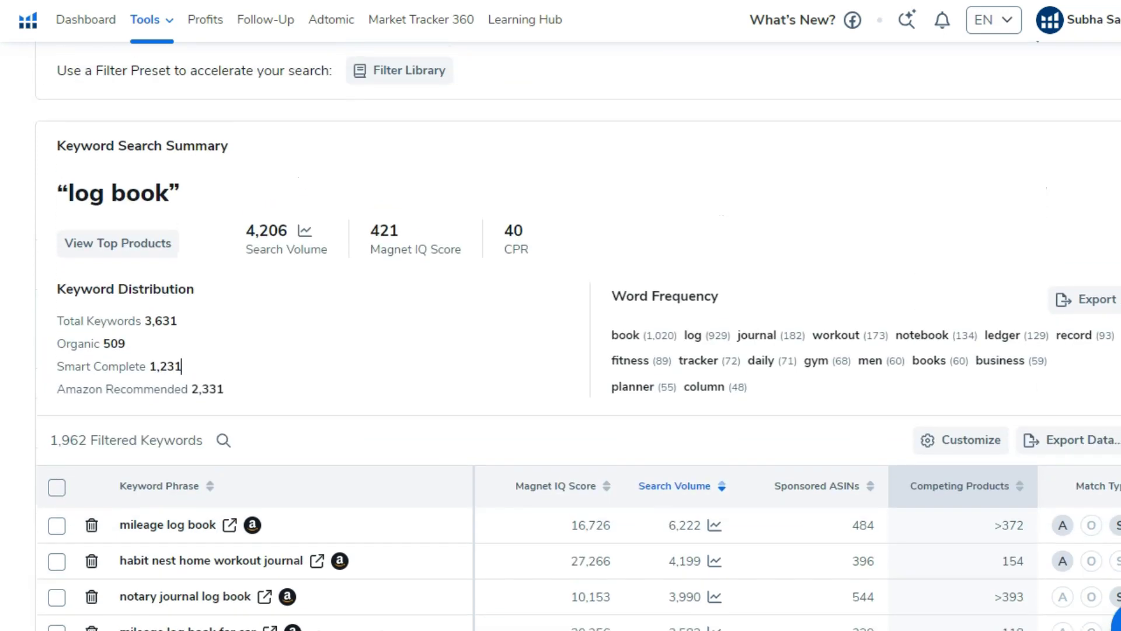
pyautogui.scroll(1, 561, 351)
pyautogui.scroll(2, 561, 350)
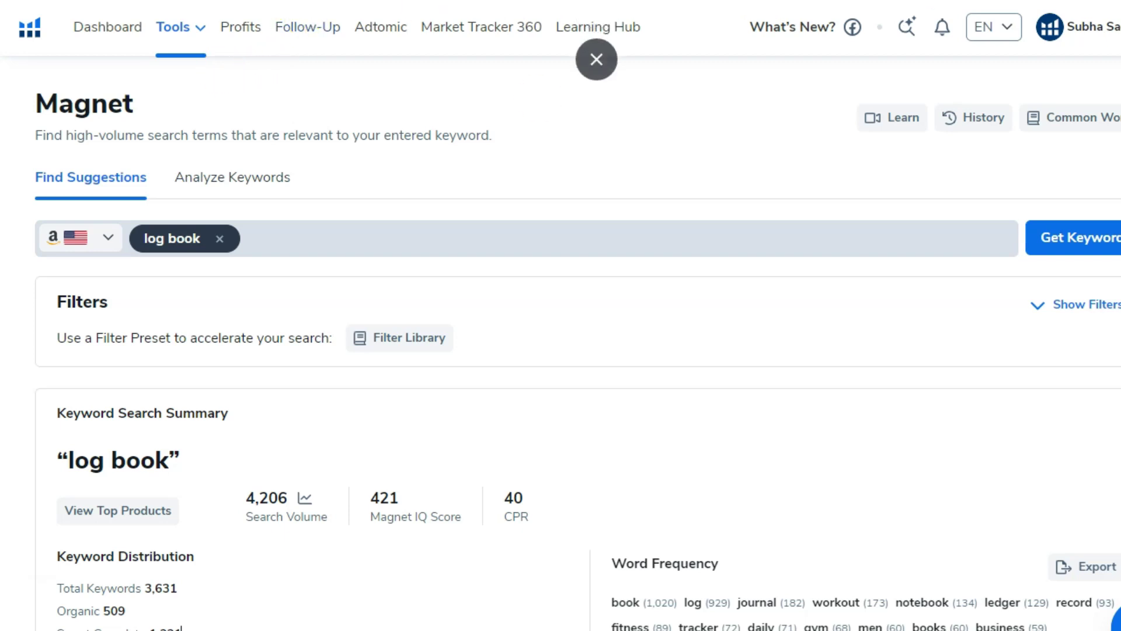
pyautogui.scroll(-3, 181, 409)
pyautogui.scroll(3, 182, 409)
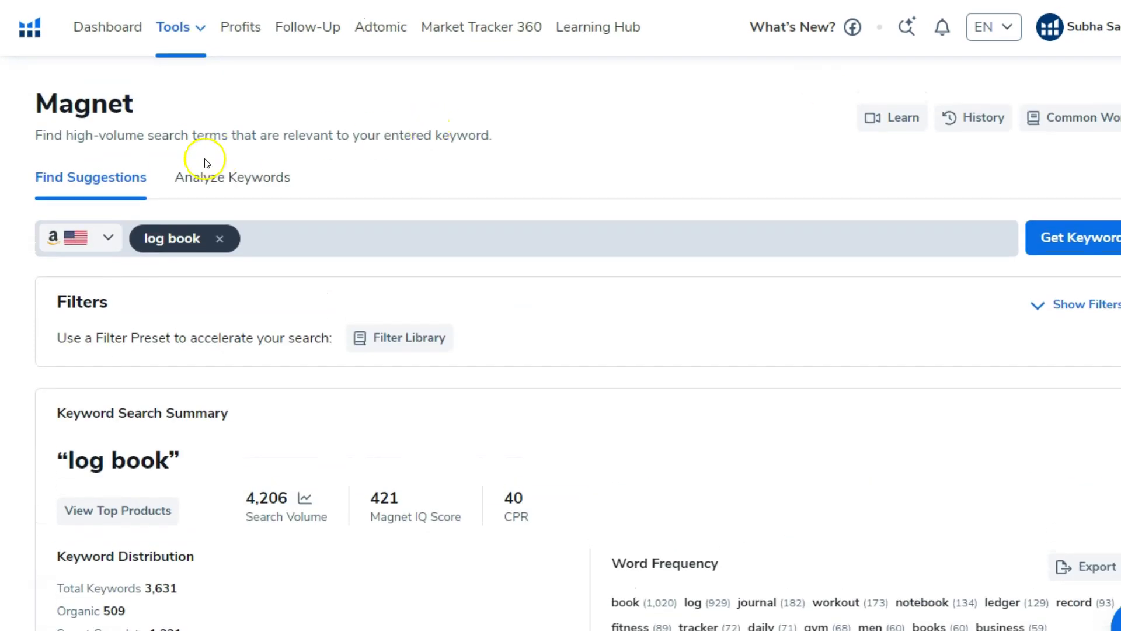
# Open the Tools menu from Helium 10's top navigation bar.
pyautogui.click(198, 33)
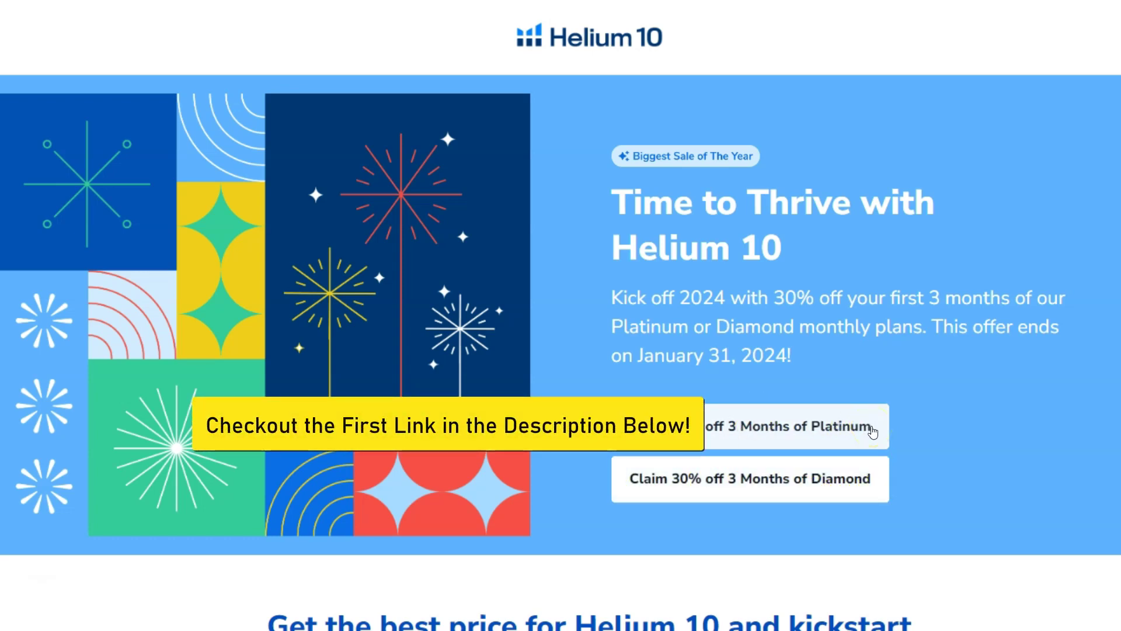
pyautogui.click(864, 417)
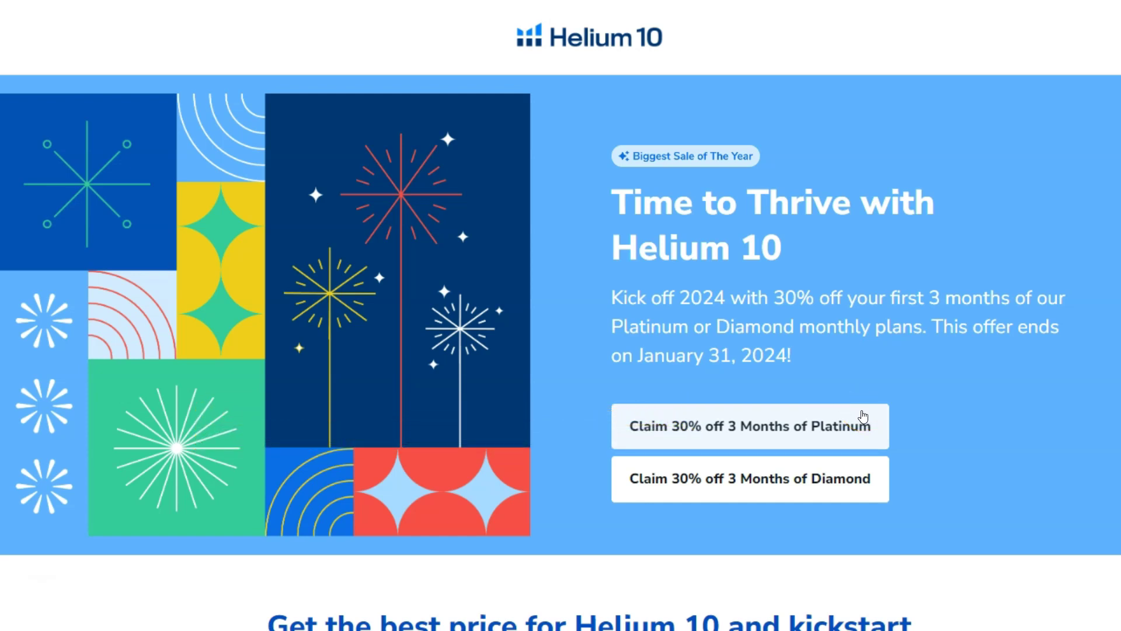
pyautogui.click(856, 418)
pyautogui.scroll(-5, 561, 350)
pyautogui.scroll(4, 560, 351)
pyautogui.scroll(-2, 561, 351)
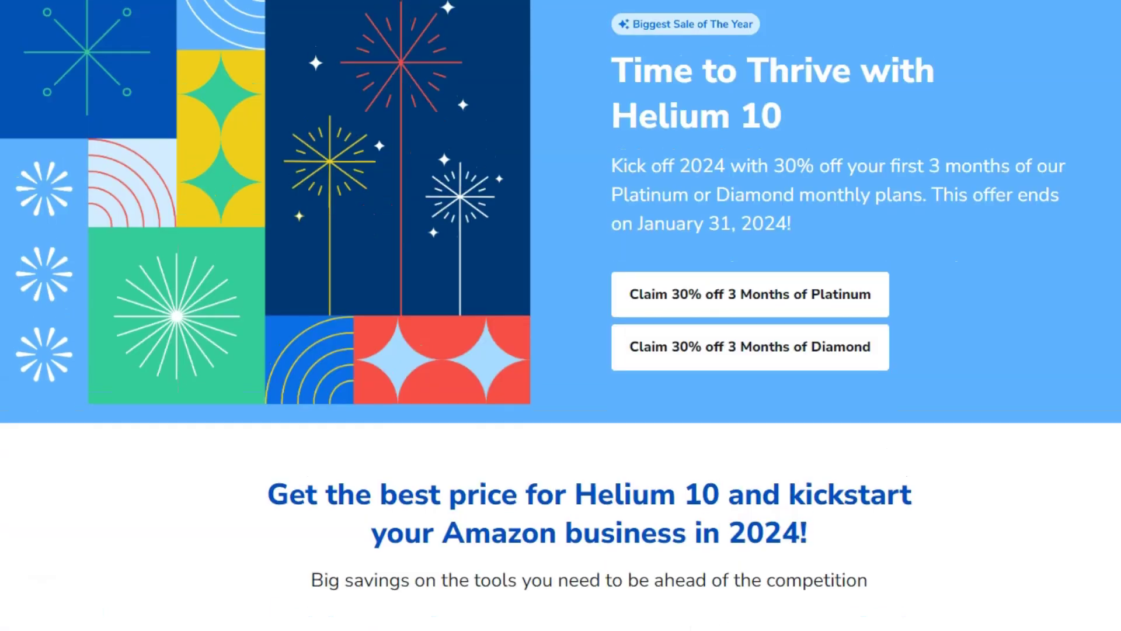
pyautogui.scroll(2, 561, 316)
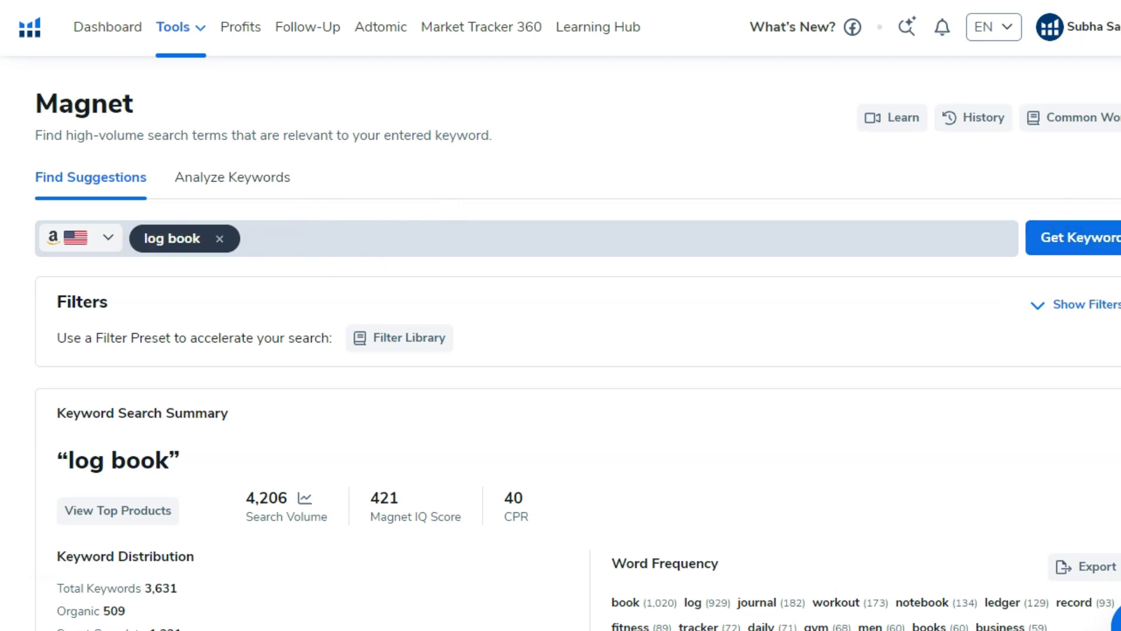
pyautogui.scroll(-2, 560, 351)
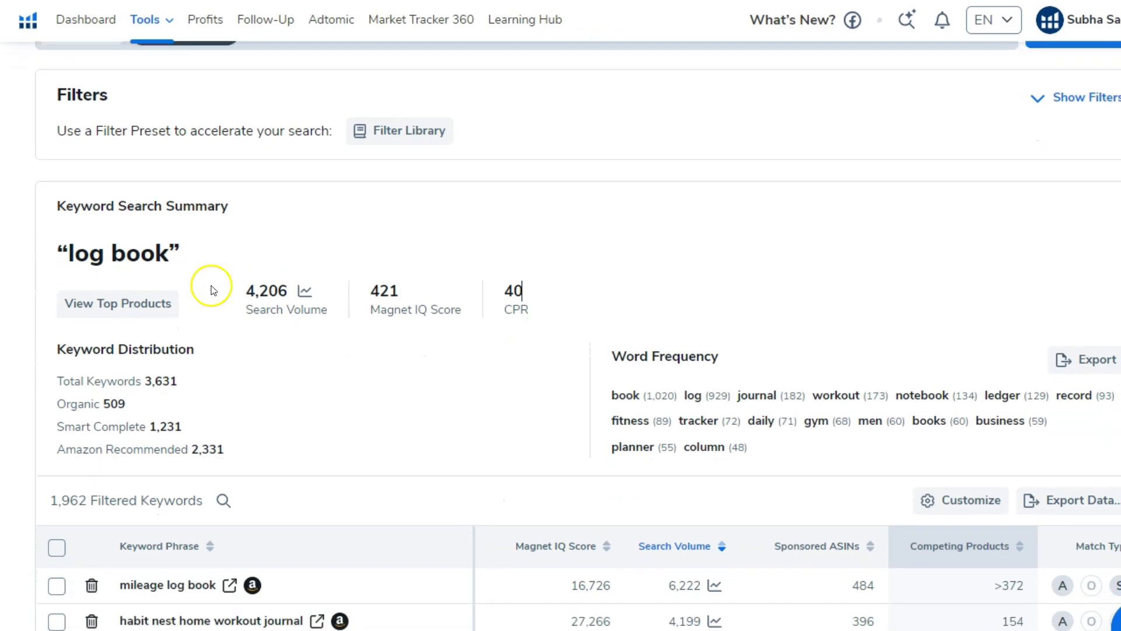
# Highlight log book's 4,206 volume and 421 IQ score, then remove the 500 competing-products maximum.
pyautogui.moveTo(241, 294); pyautogui.dragTo(282, 292)
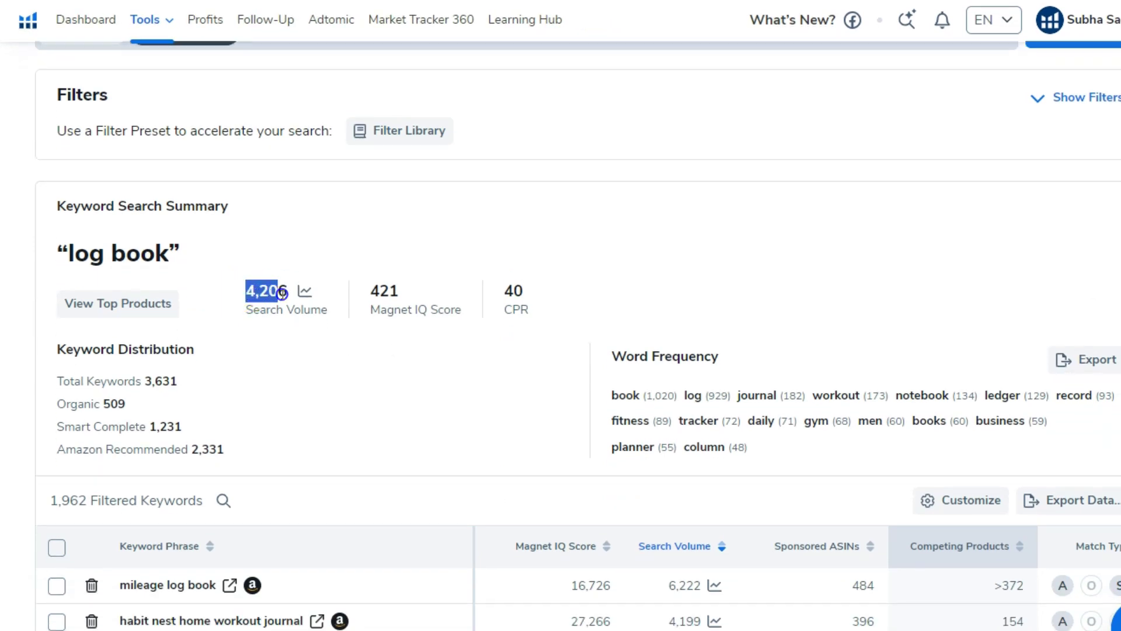
pyautogui.doubleClick(384, 291)
pyautogui.scroll(-2, 561, 350)
pyautogui.scroll(1, 561, 350)
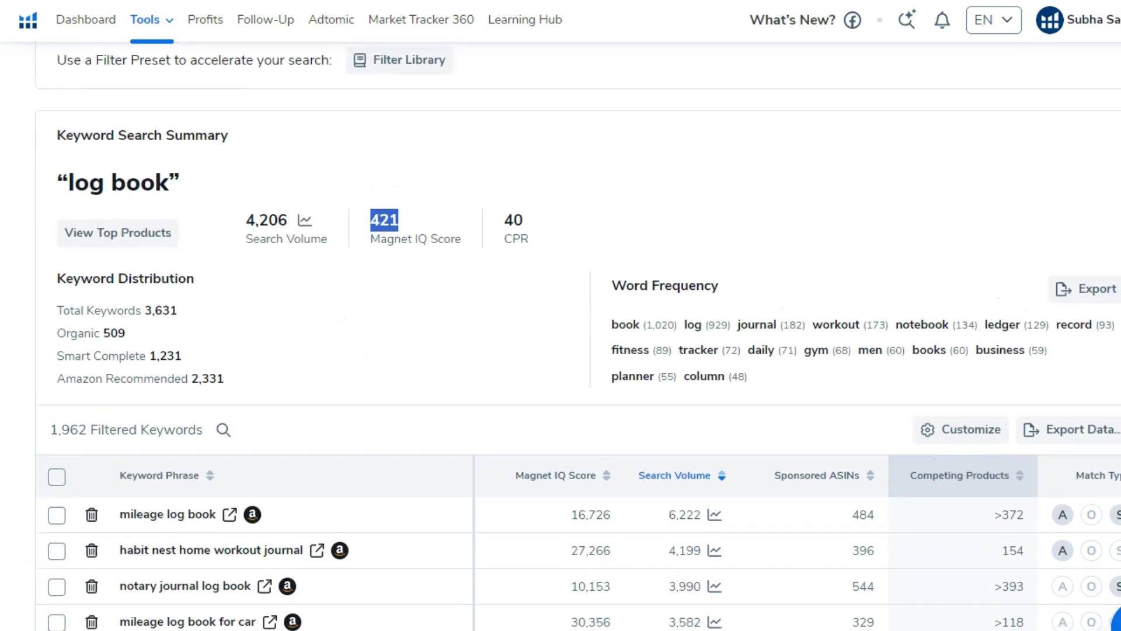
pyautogui.scroll(1, 560, 351)
pyautogui.scroll(2, 561, 351)
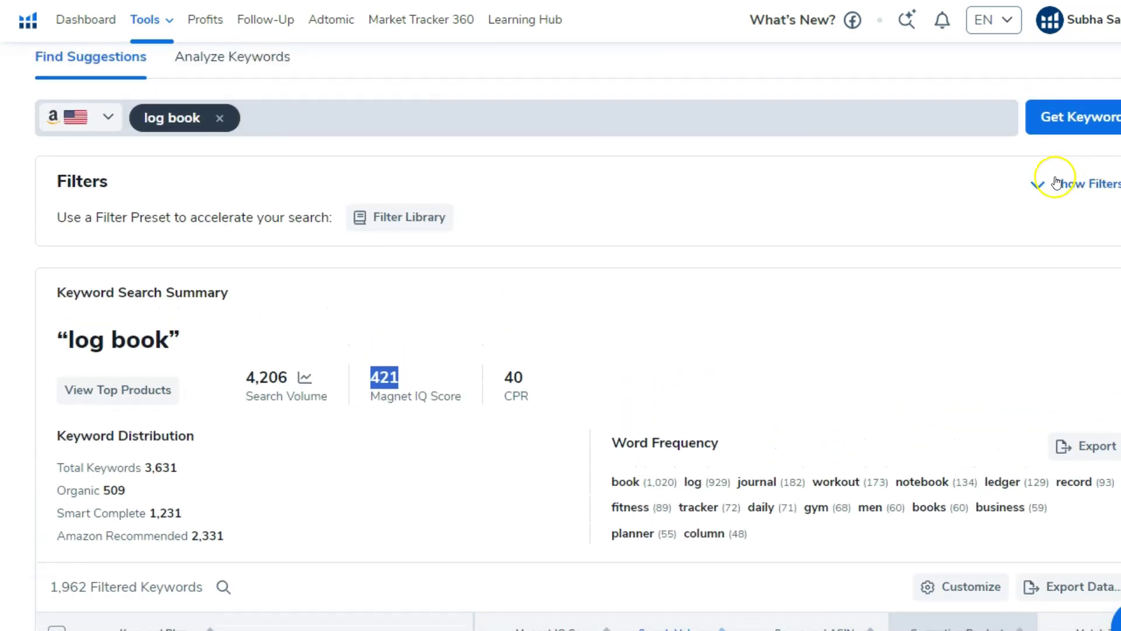
pyautogui.click(1038, 183)
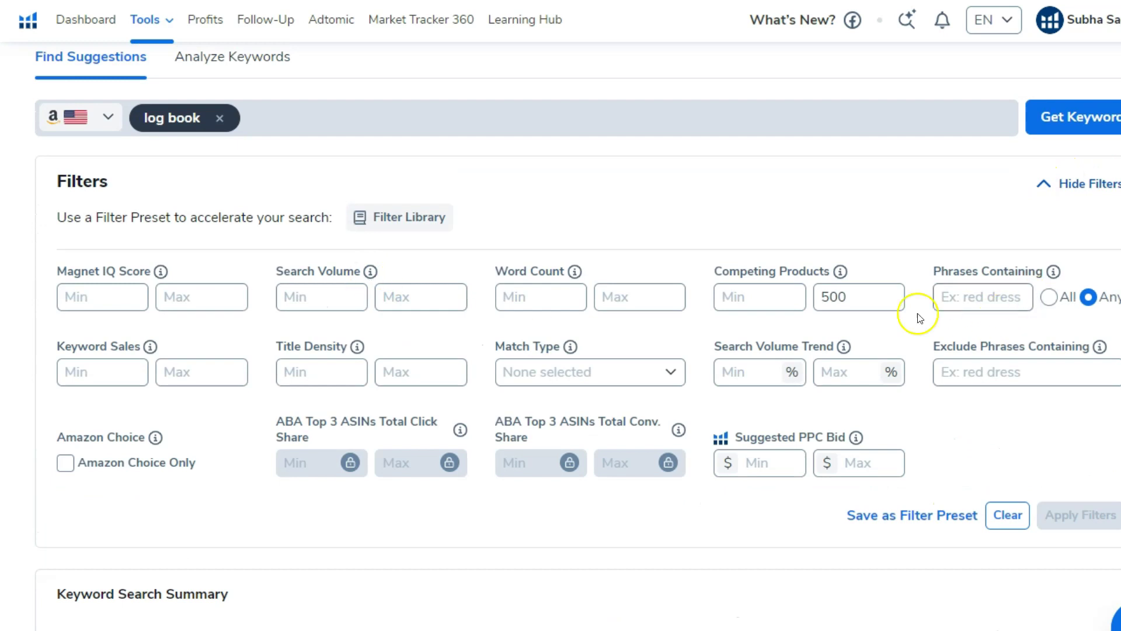
pyautogui.click(864, 293)
pyautogui.press('BackSpace')
pyautogui.press('BackSpace')
pyautogui.press('BackSpace')
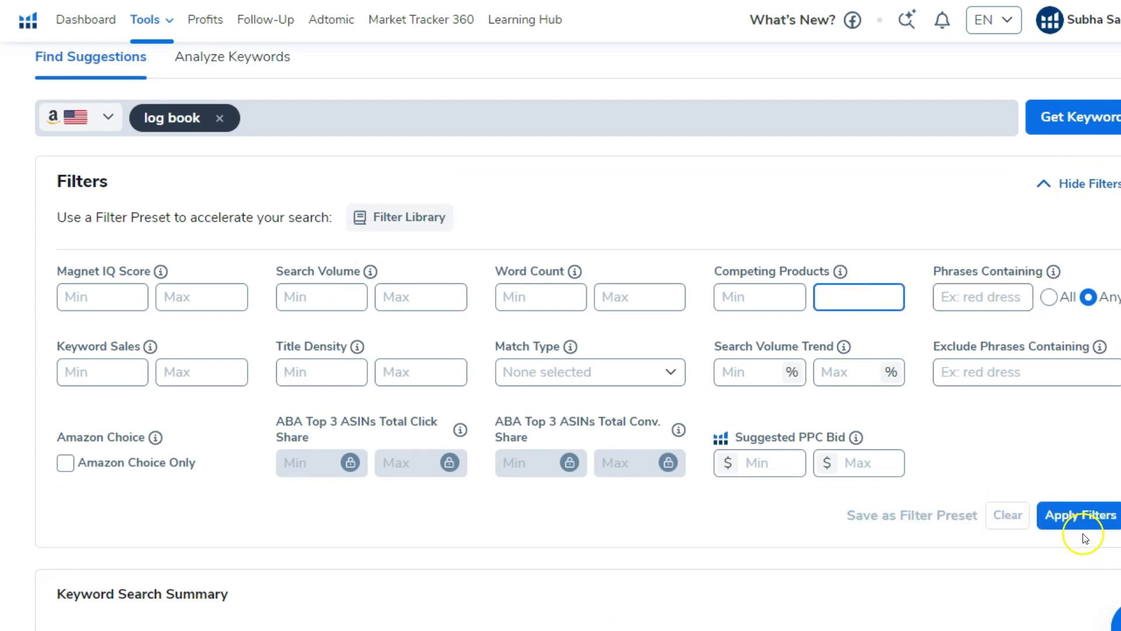
pyautogui.click(1072, 520)
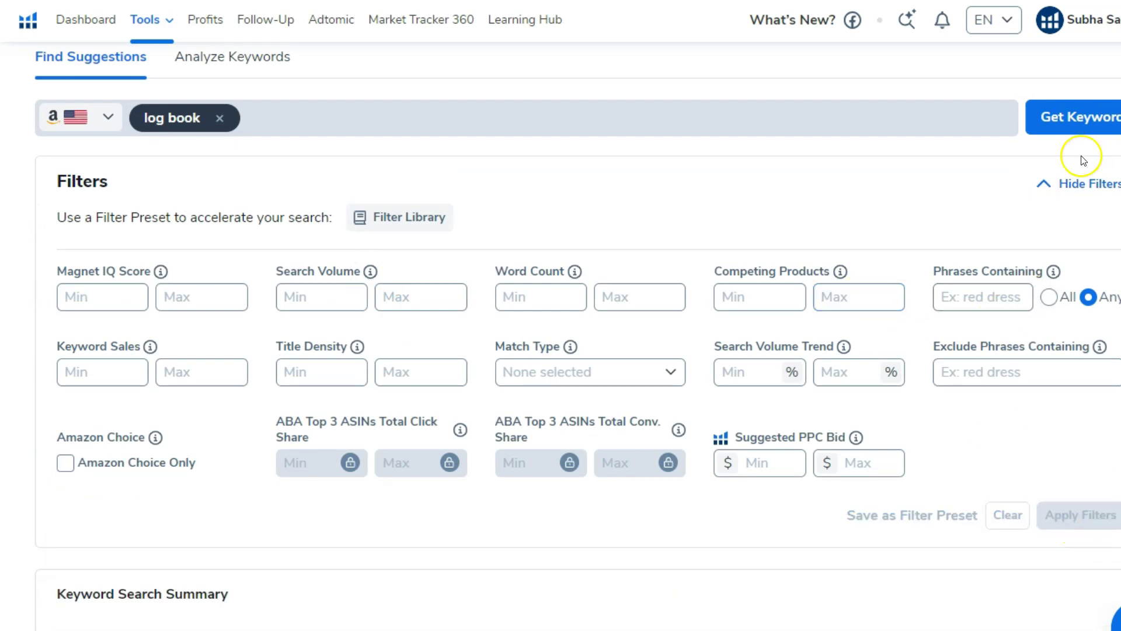
pyautogui.click(1046, 184)
pyautogui.scroll(-3, 32, 128)
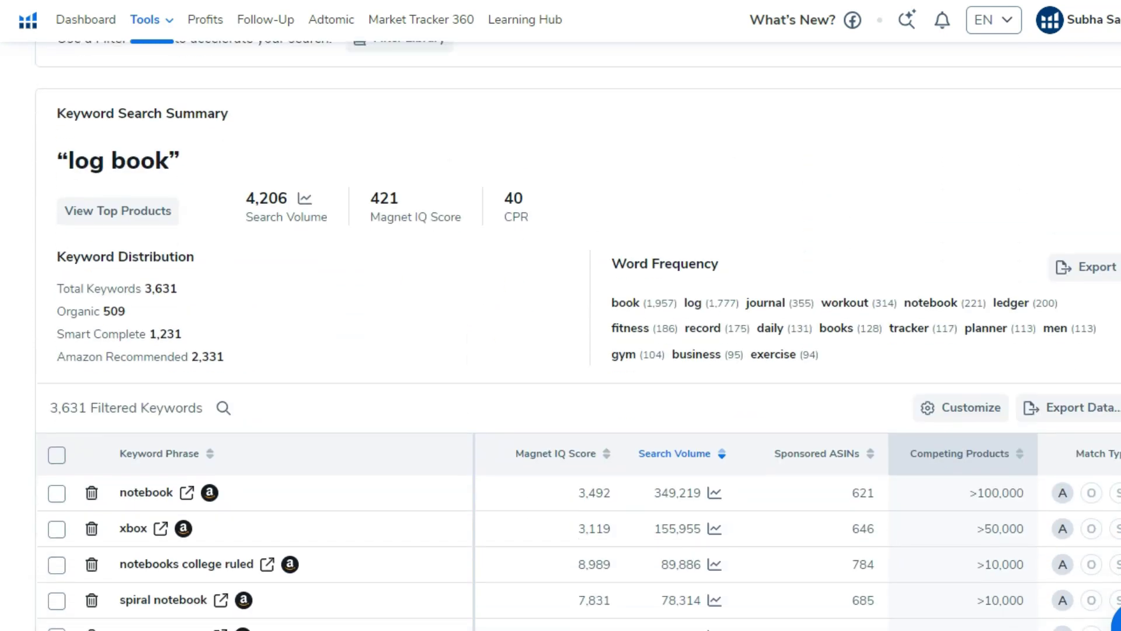
pyautogui.click(32, 128)
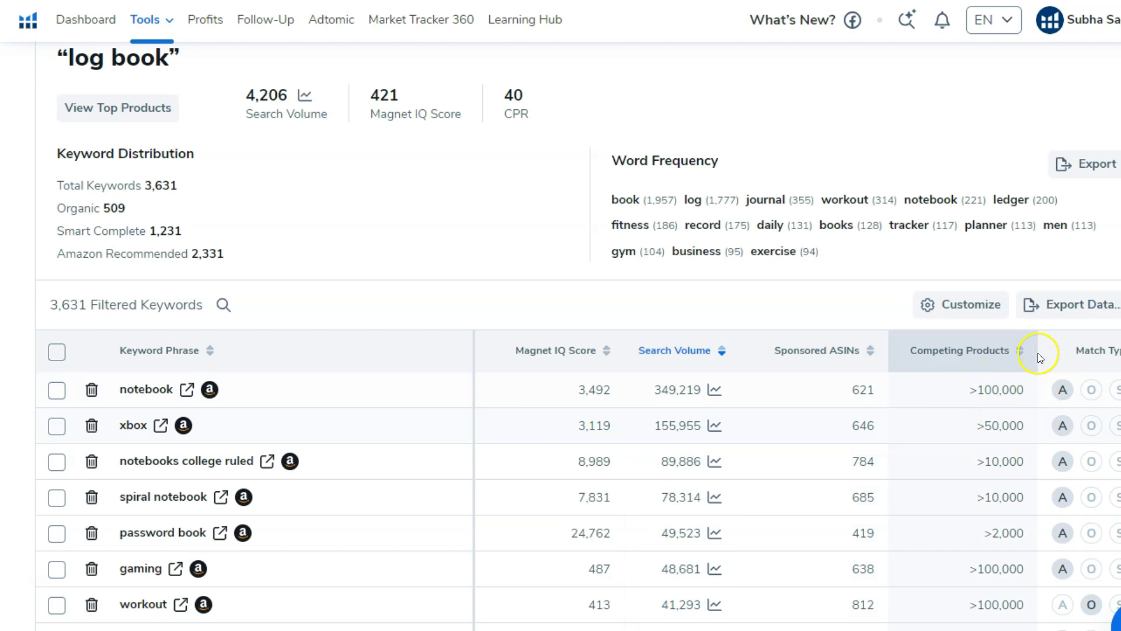
pyautogui.scroll(5, 856, 274)
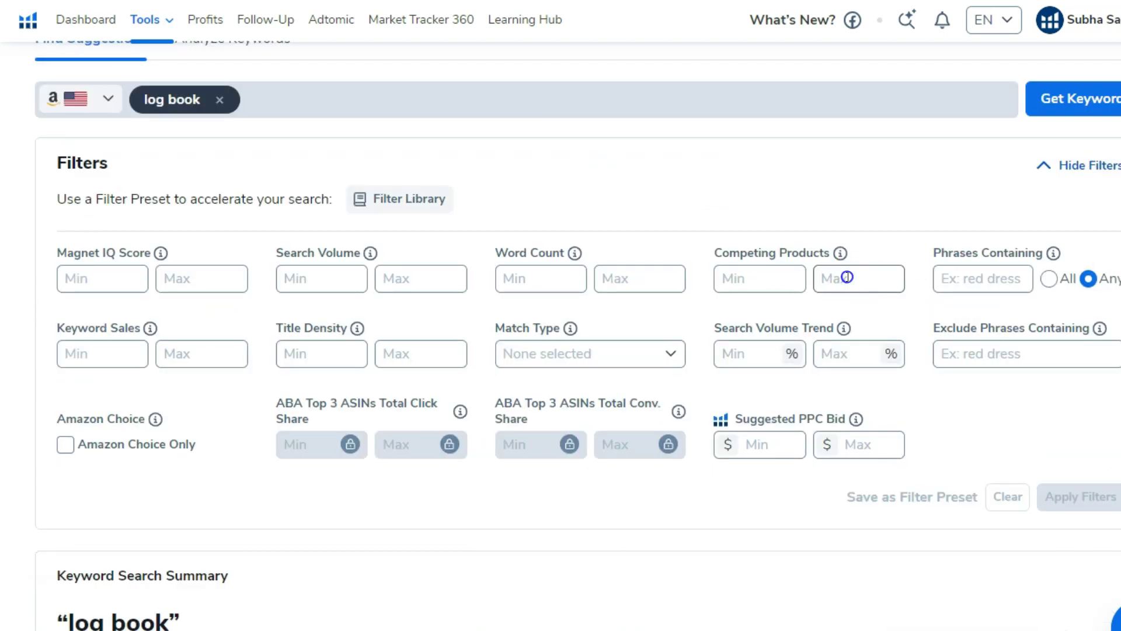
# Reapply the 500 maximum competing-products filter, narrowing log book to 1,962 keywords.
pyautogui.click(847, 277)
pyautogui.write('500')
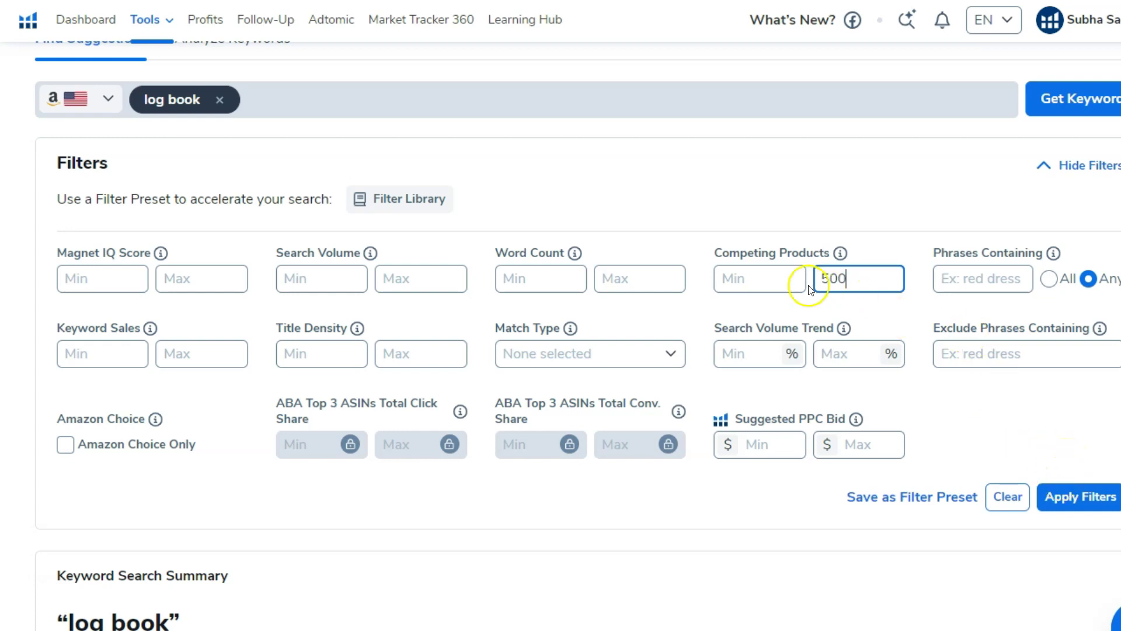
pyautogui.moveTo(824, 279); pyautogui.dragTo(859, 278)
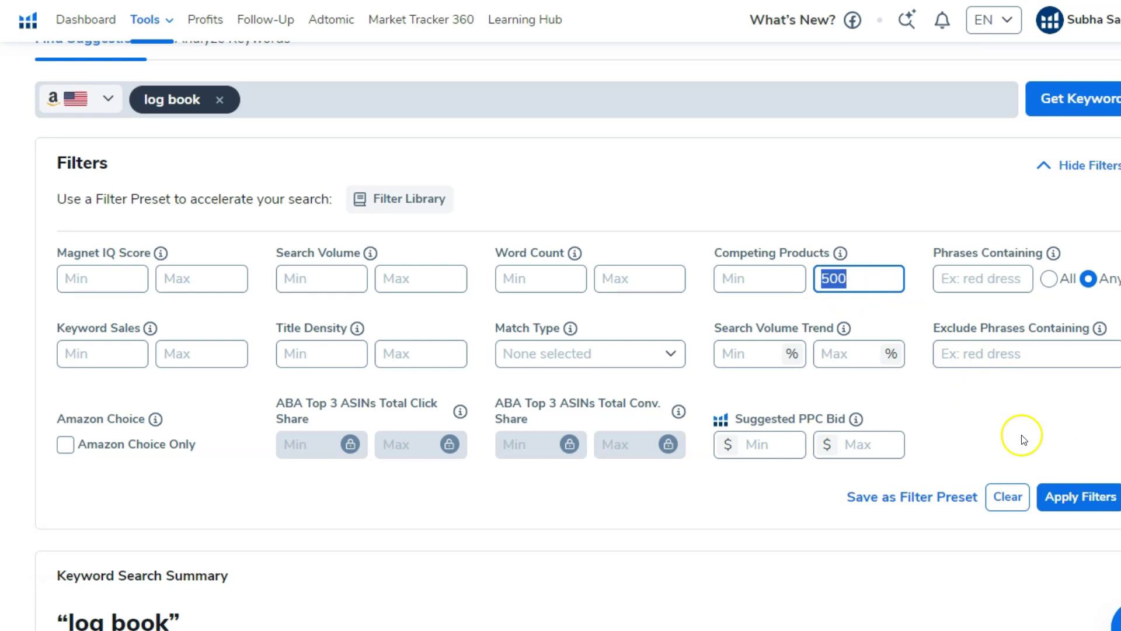
pyautogui.click(1070, 504)
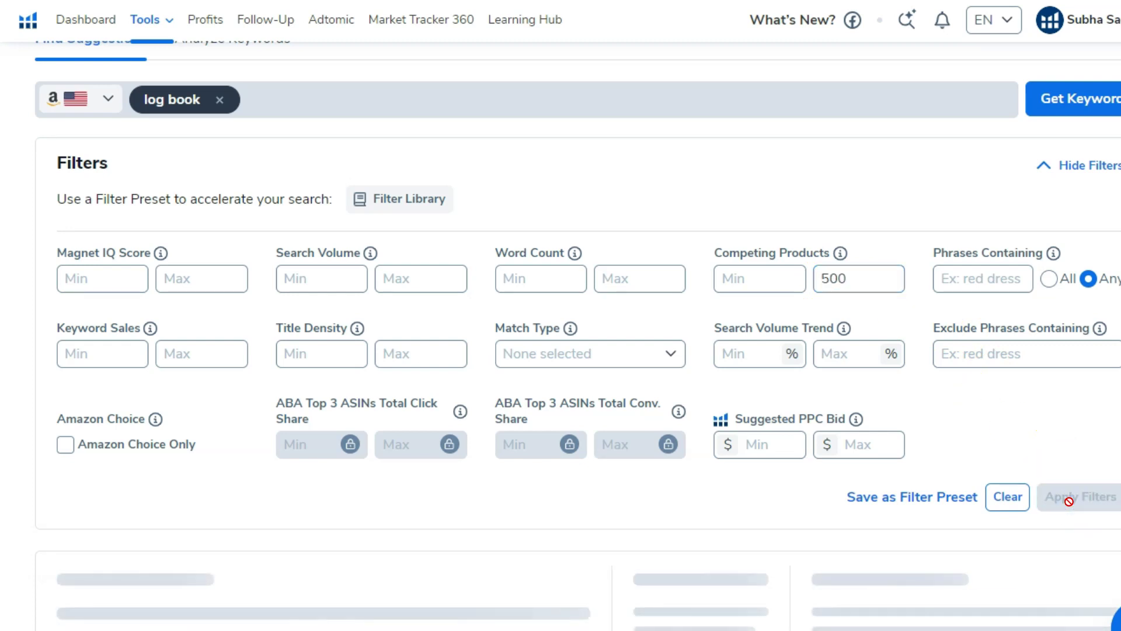
pyautogui.click(1043, 166)
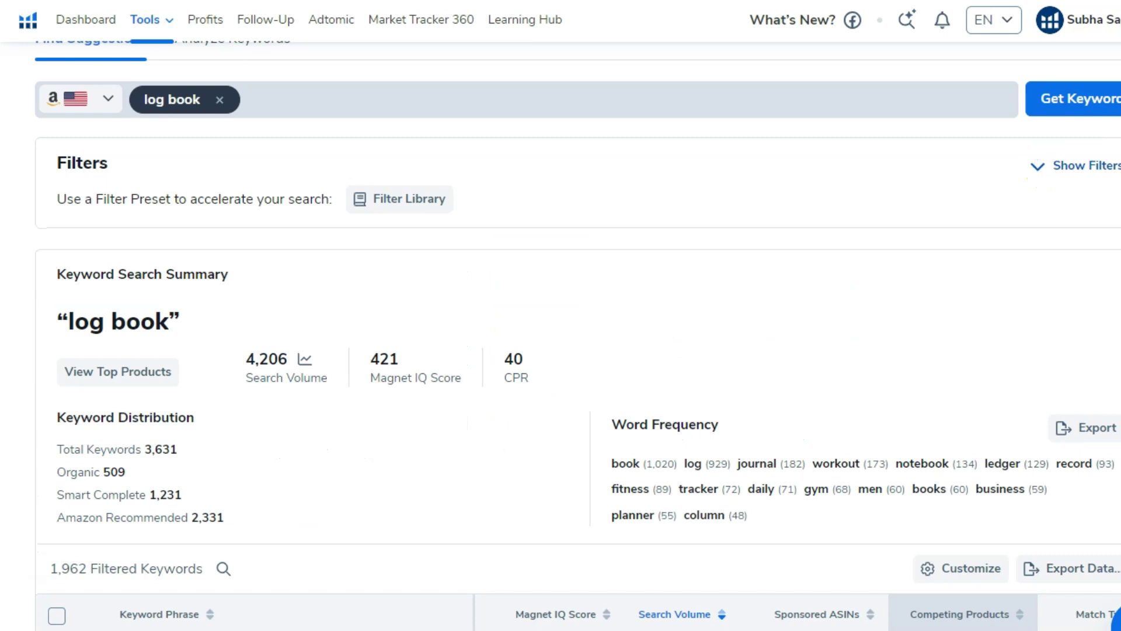
pyautogui.scroll(-3, 560, 351)
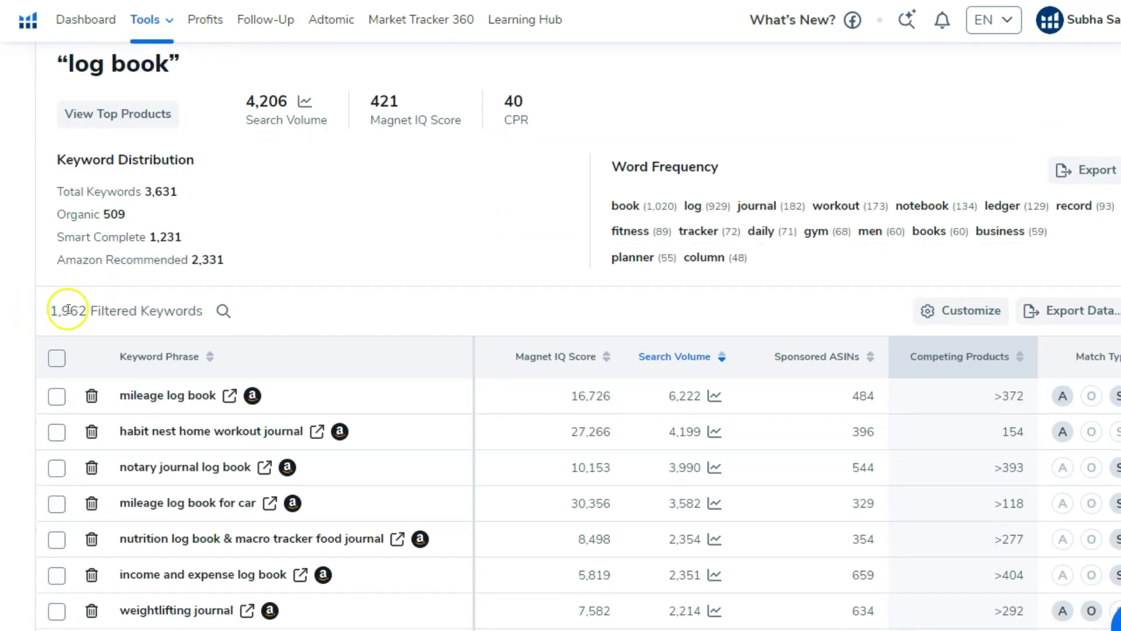
pyautogui.click(693, 358)
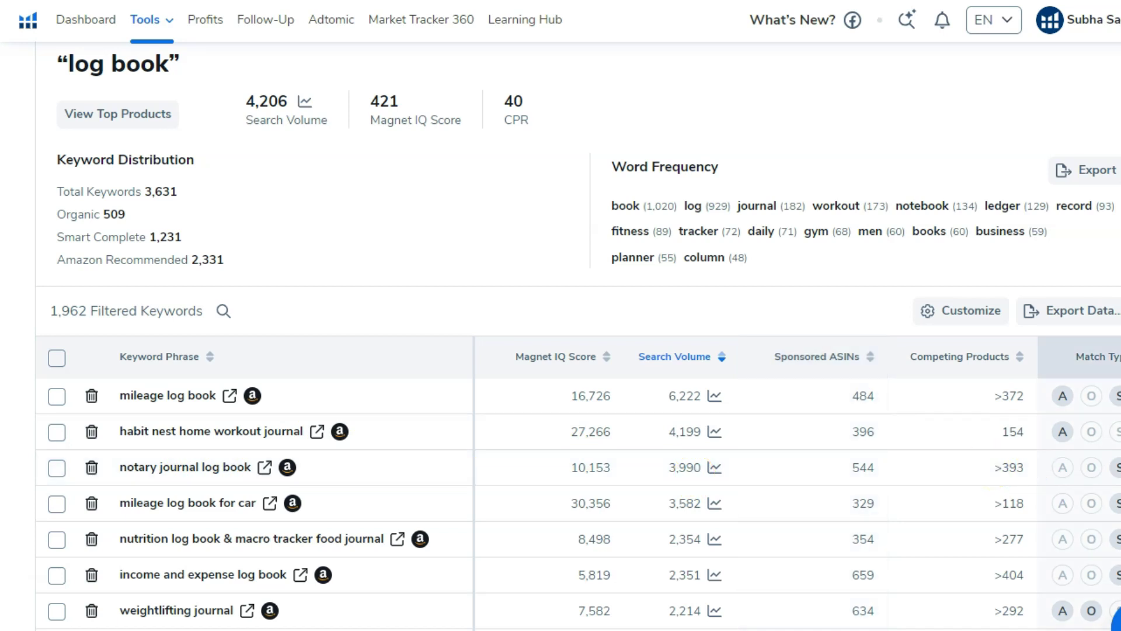
pyautogui.scroll(-3, 578, 350)
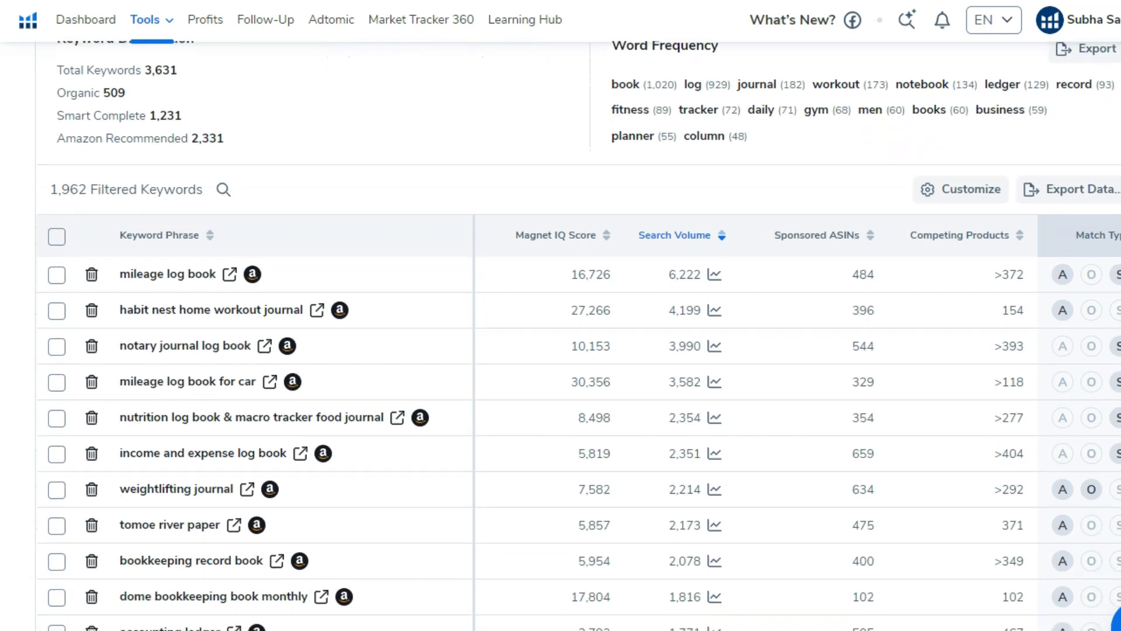
pyautogui.scroll(-1, 150, 320)
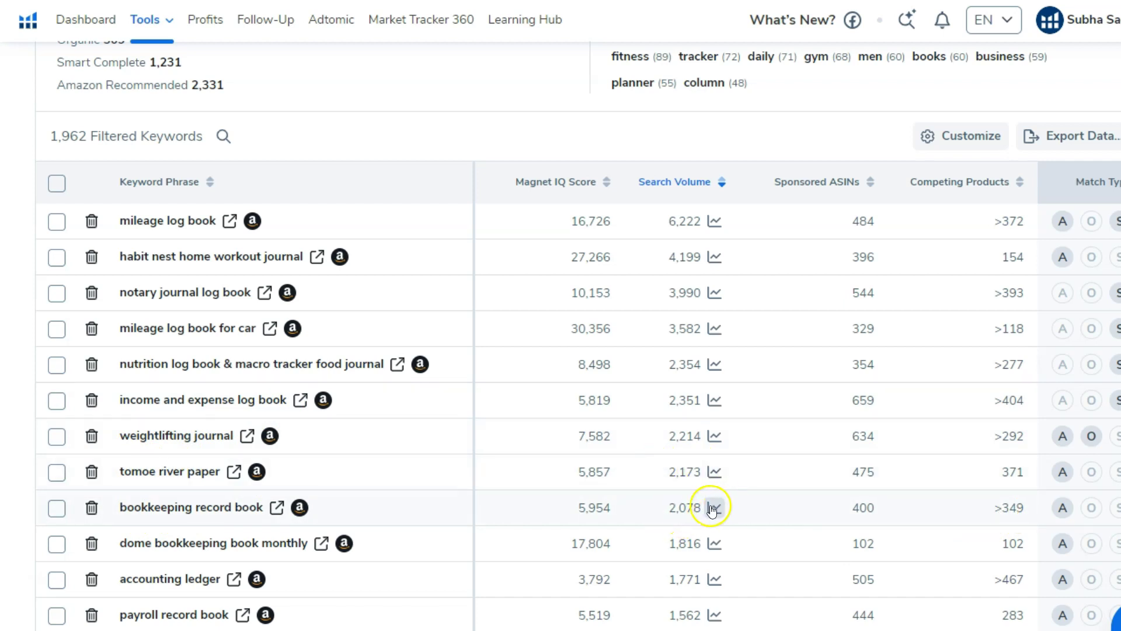
pyautogui.scroll(-2, 675, 523)
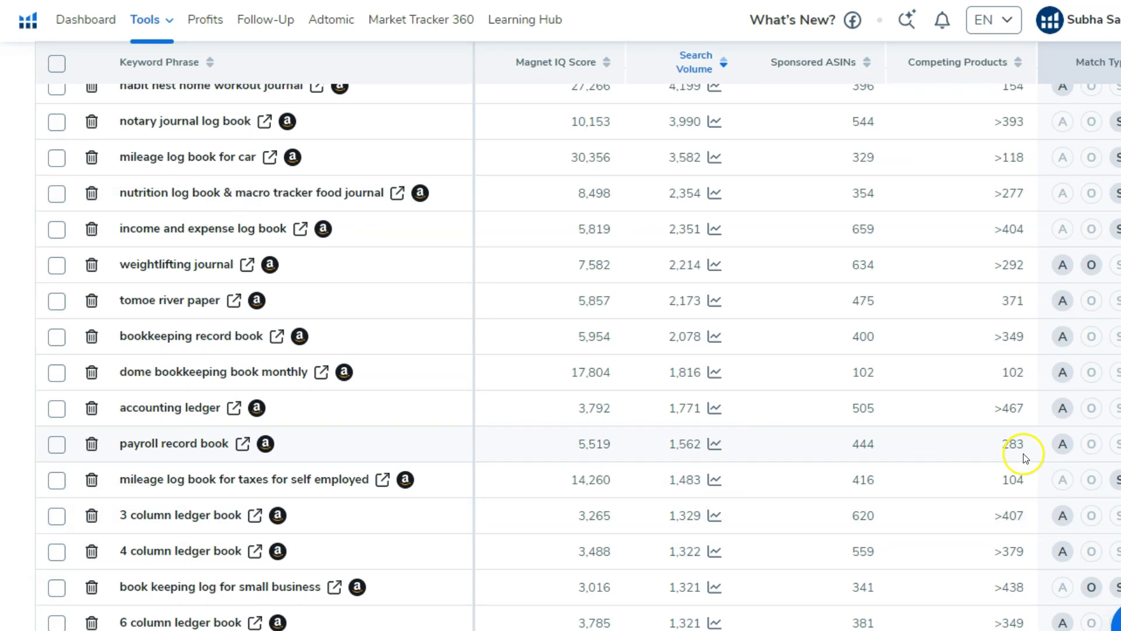
pyautogui.scroll(5, 1023, 457)
pyautogui.scroll(-2, 1023, 457)
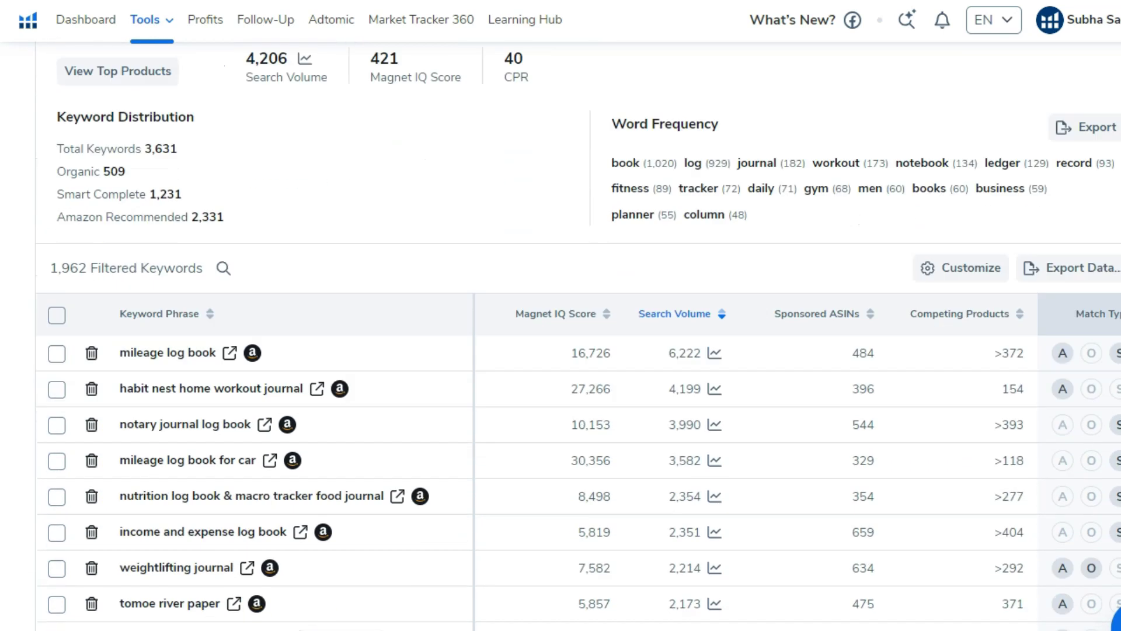
pyautogui.scroll(-1, 1023, 457)
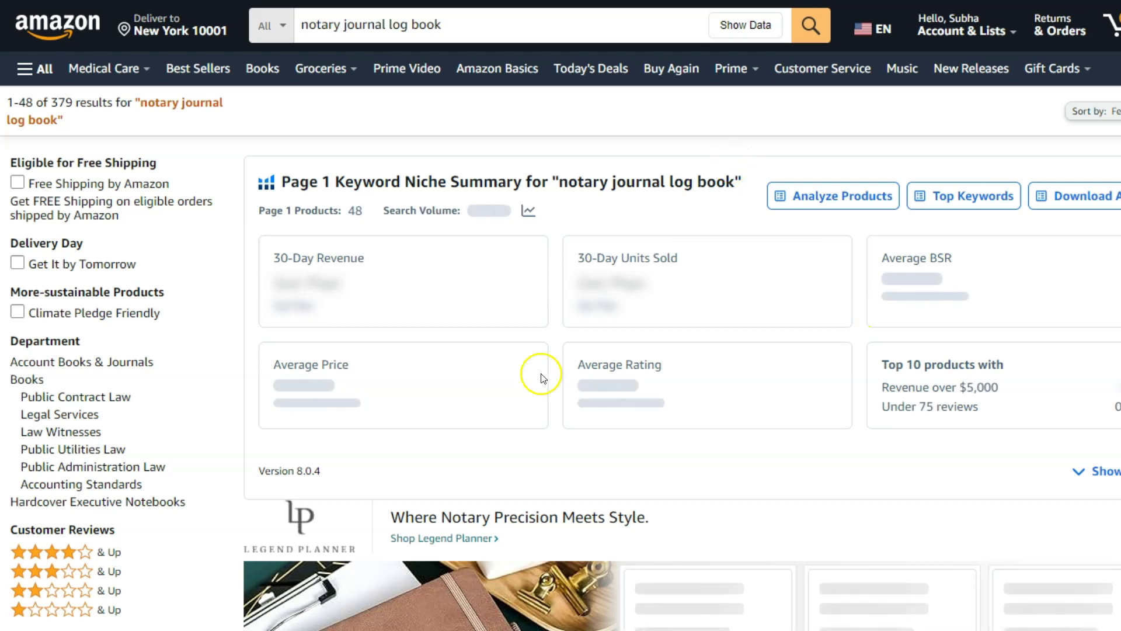
# Run Xray on the notary journal log book results and mark the $13 average price and average BSR.
pyautogui.click(907, 54)
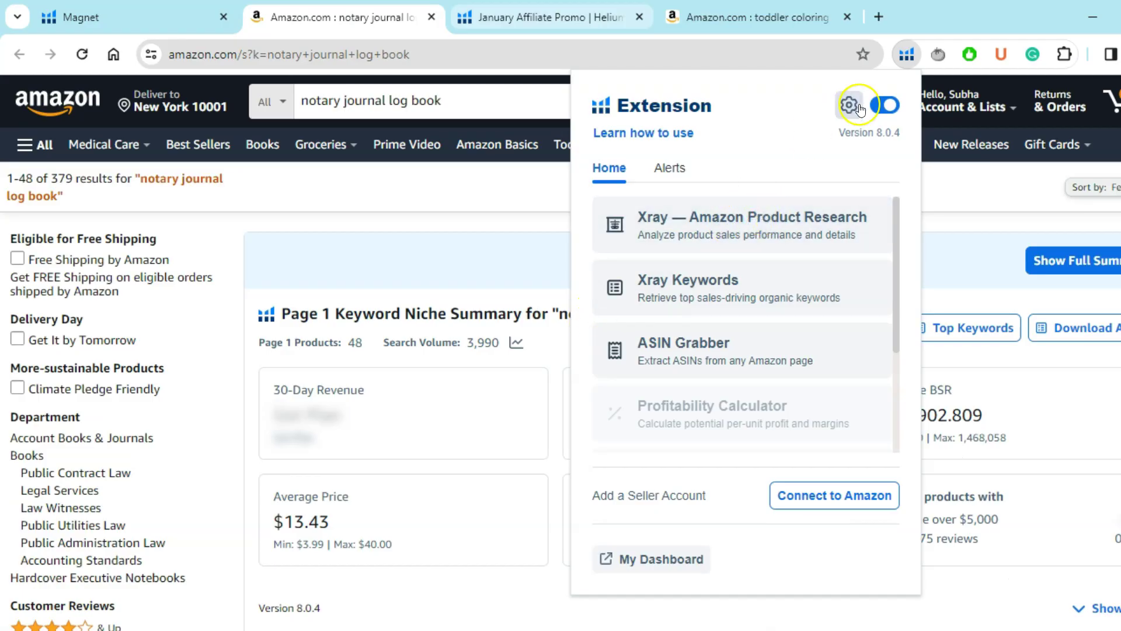
pyautogui.click(689, 224)
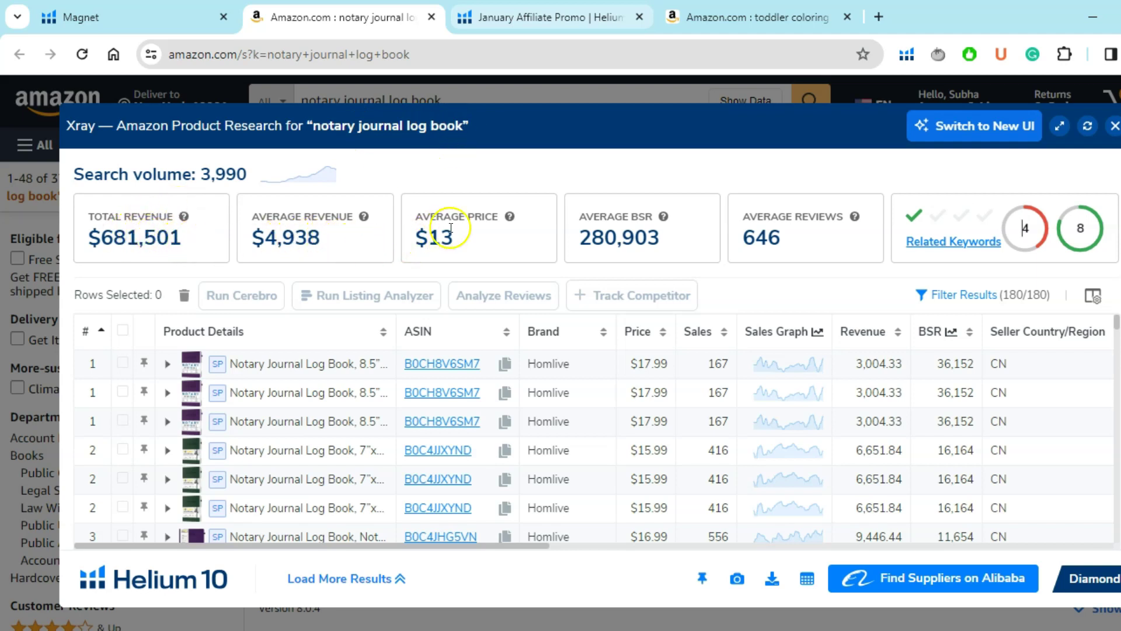
pyautogui.moveTo(390, 230); pyautogui.dragTo(465, 250)
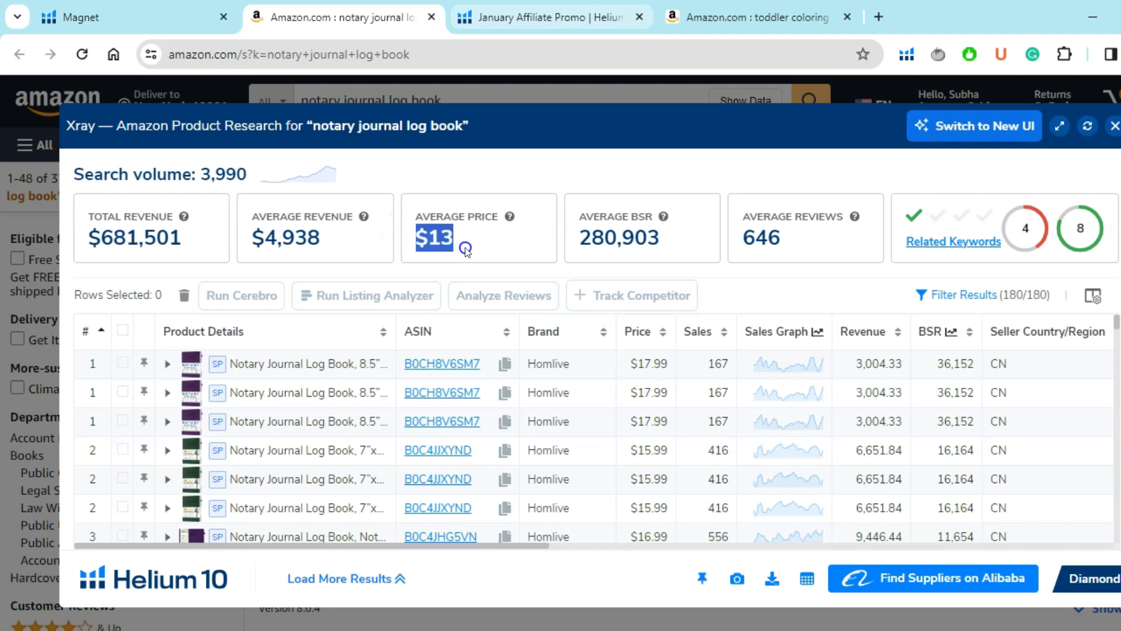
pyautogui.moveTo(580, 215); pyautogui.dragTo(632, 213)
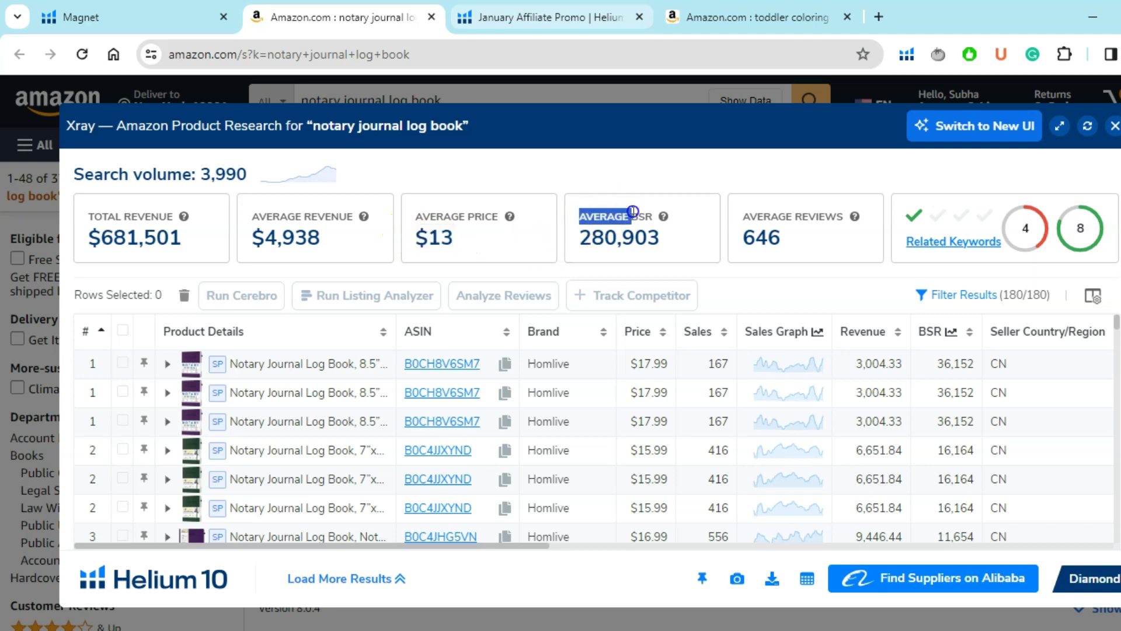
# Point out how many top products earn over 5,000, then close the Xray panel.
pyautogui.click(665, 222)
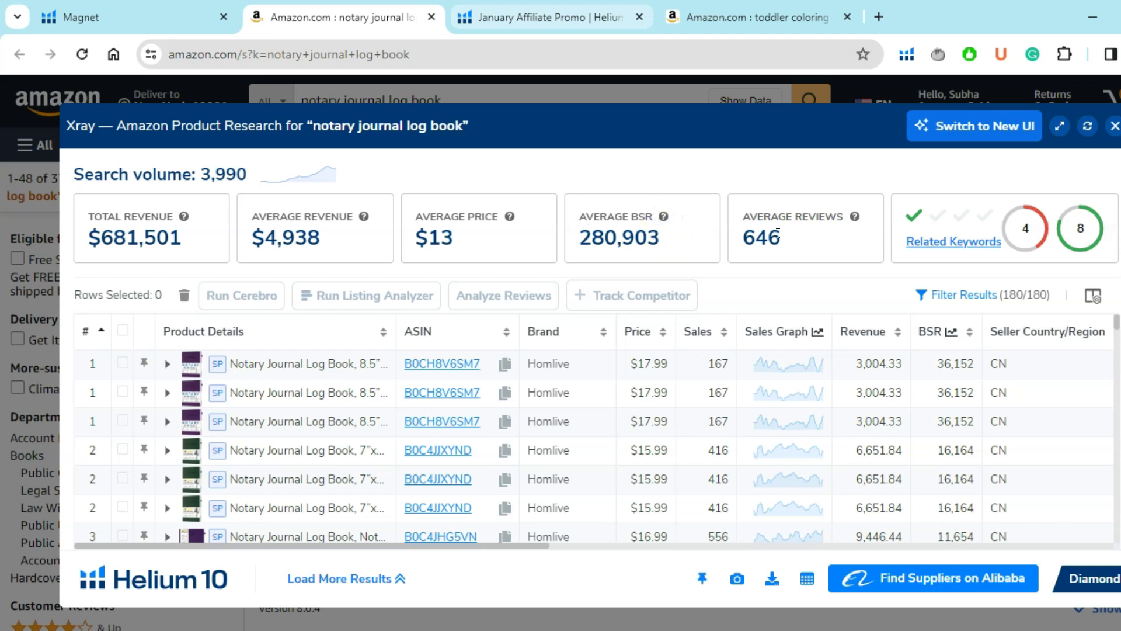
pyautogui.moveTo(1026, 229)
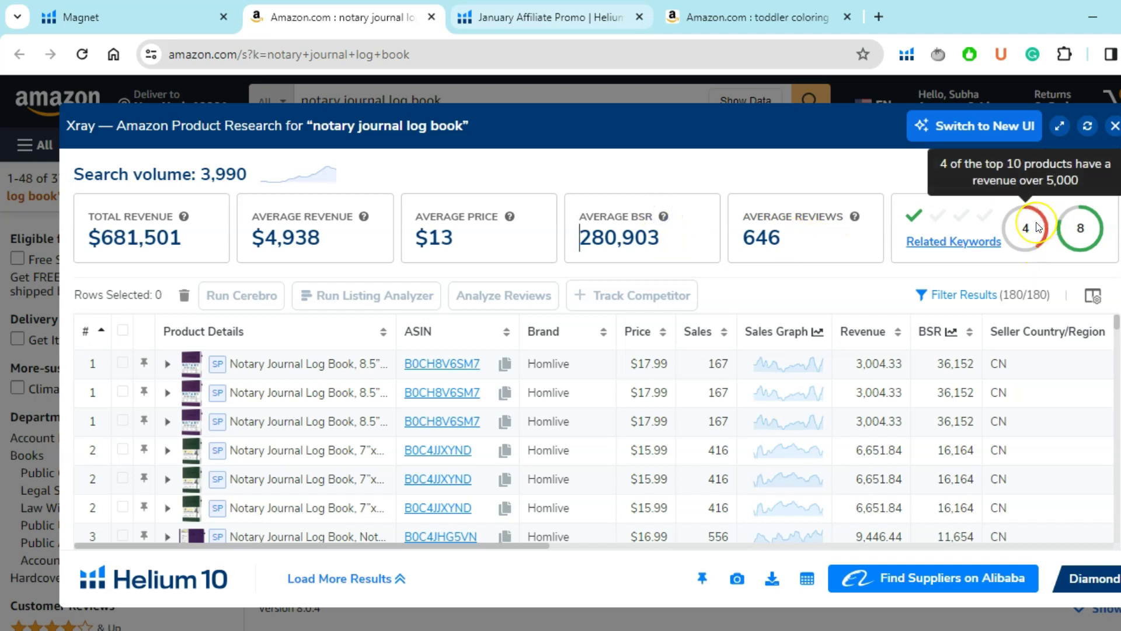
pyautogui.click(1027, 233)
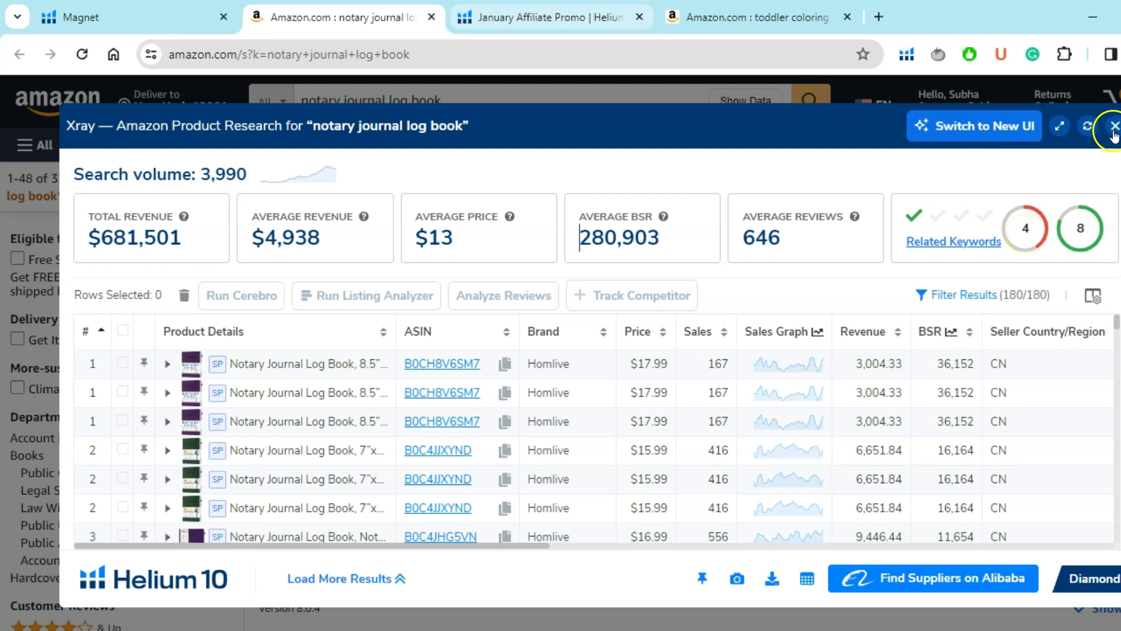
pyautogui.click(567, 171)
pyautogui.press('Escape')
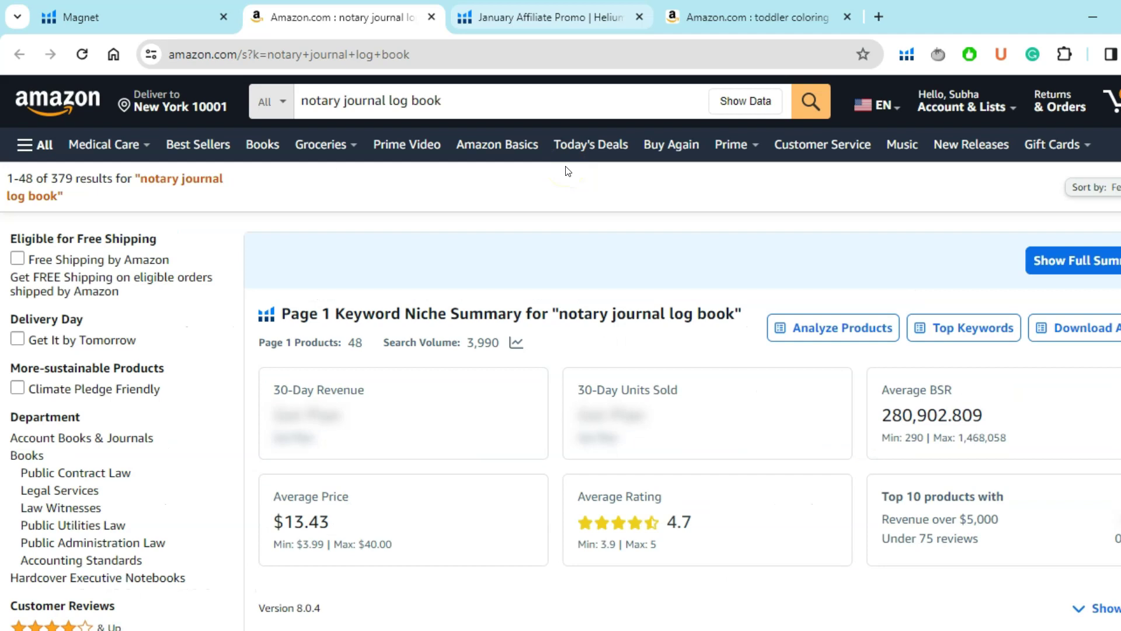
# Return to Magnet, note the mileage log book for car result count, and launch Xray on it.
pyautogui.click(176, 17)
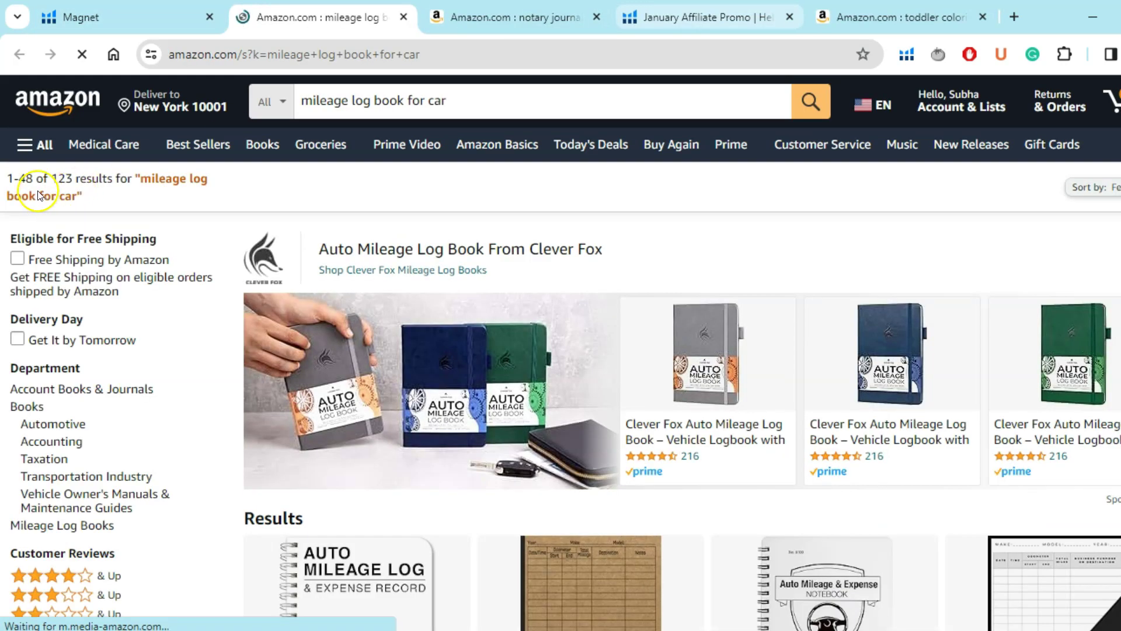
pyautogui.moveTo(50, 178); pyautogui.dragTo(67, 177)
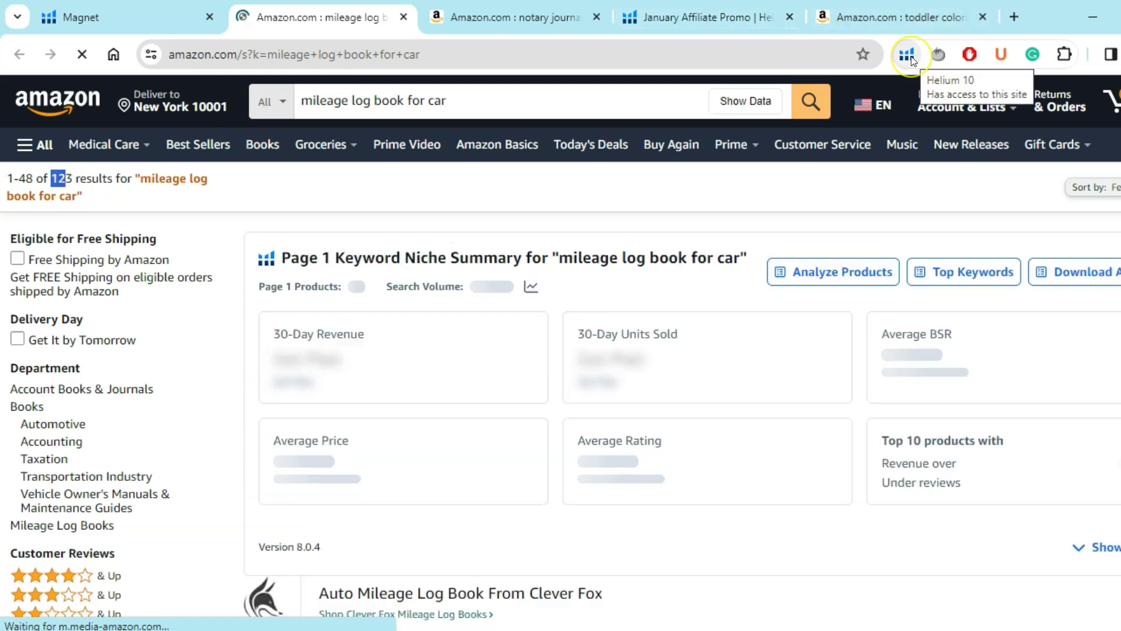
pyautogui.click(911, 57)
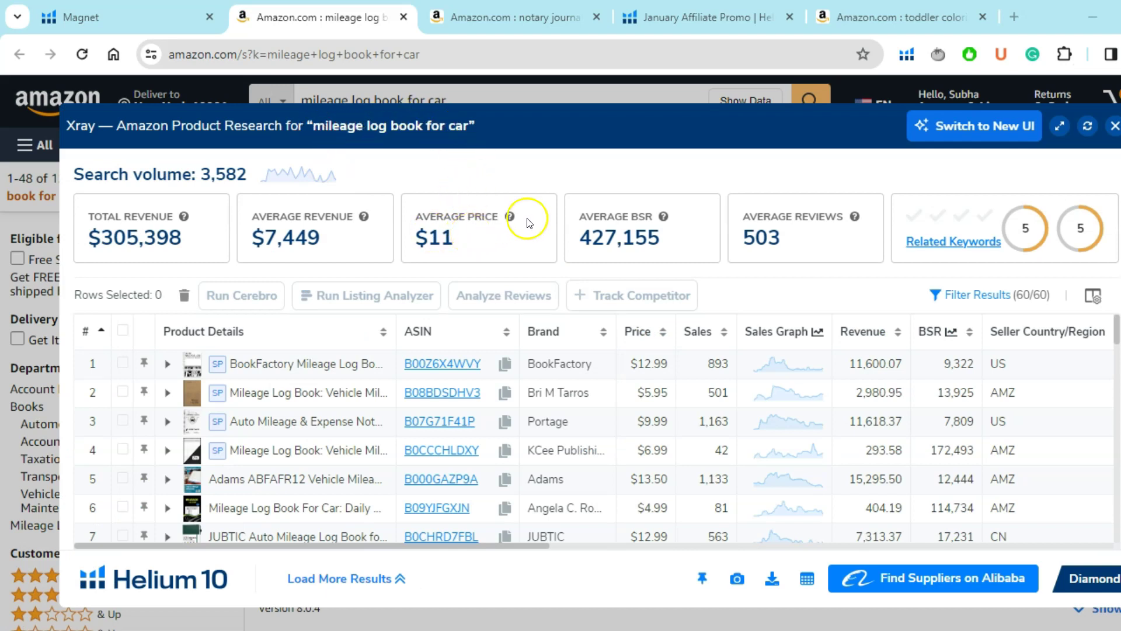
# Mark the 427,155 average BSR and 503 average reviews figures.
pyautogui.click(578, 239)
pyautogui.moveTo(579, 239); pyautogui.dragTo(660, 247)
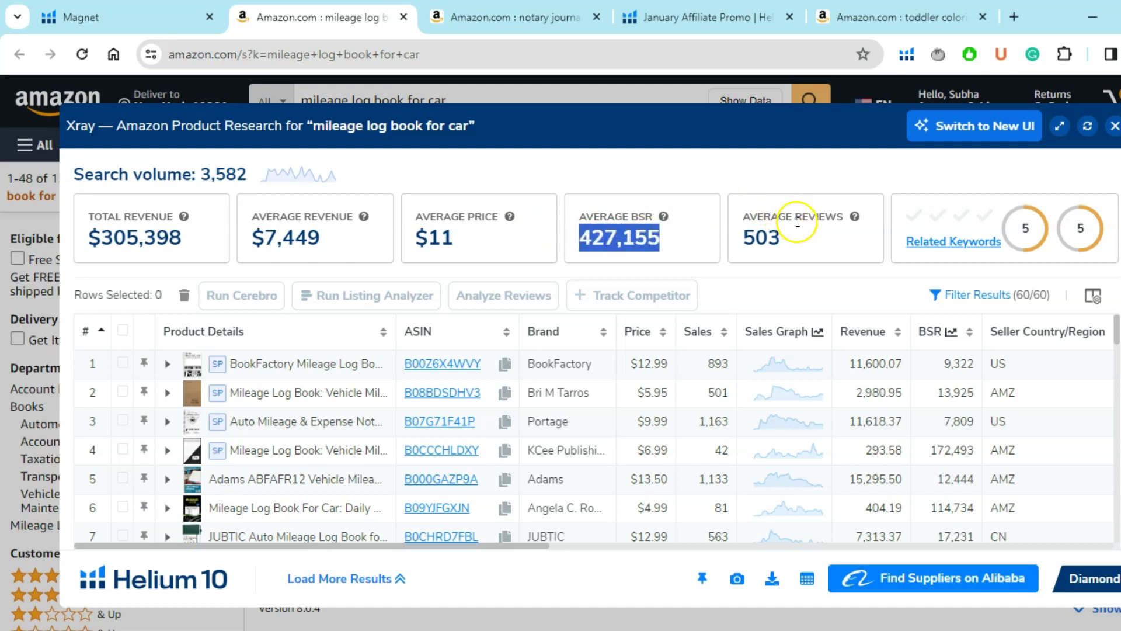
pyautogui.moveTo(744, 237); pyautogui.dragTo(782, 239)
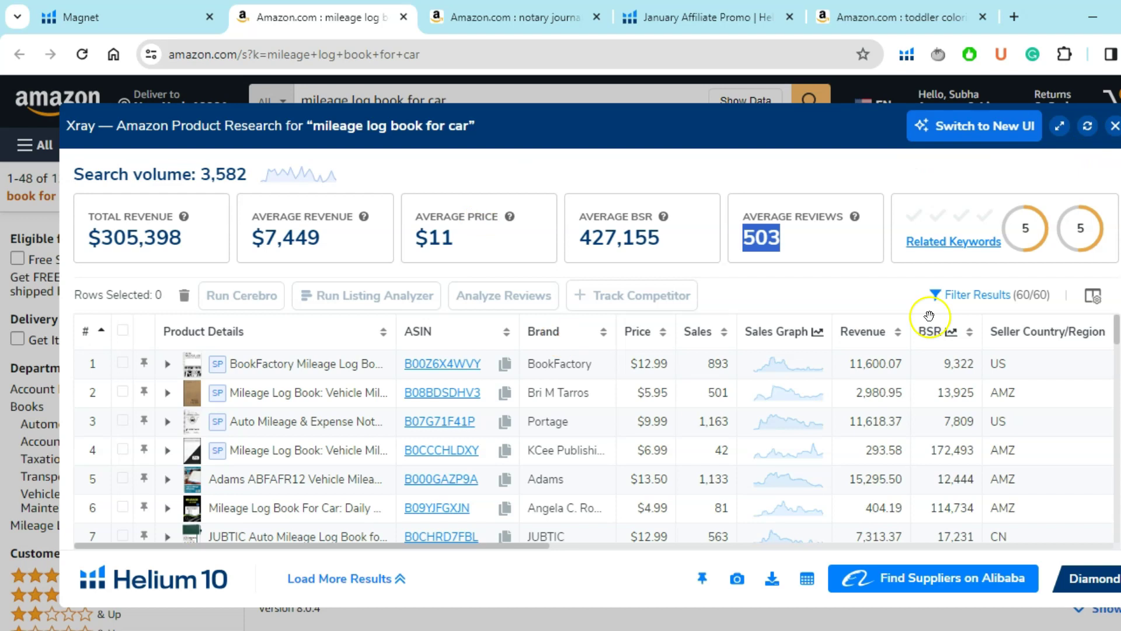
# Close the mileage Xray panel and tab, open a new tab, and mark the $14 average price.
pyautogui.click(1114, 126)
pyautogui.click(404, 17)
pyautogui.click(302, 561)
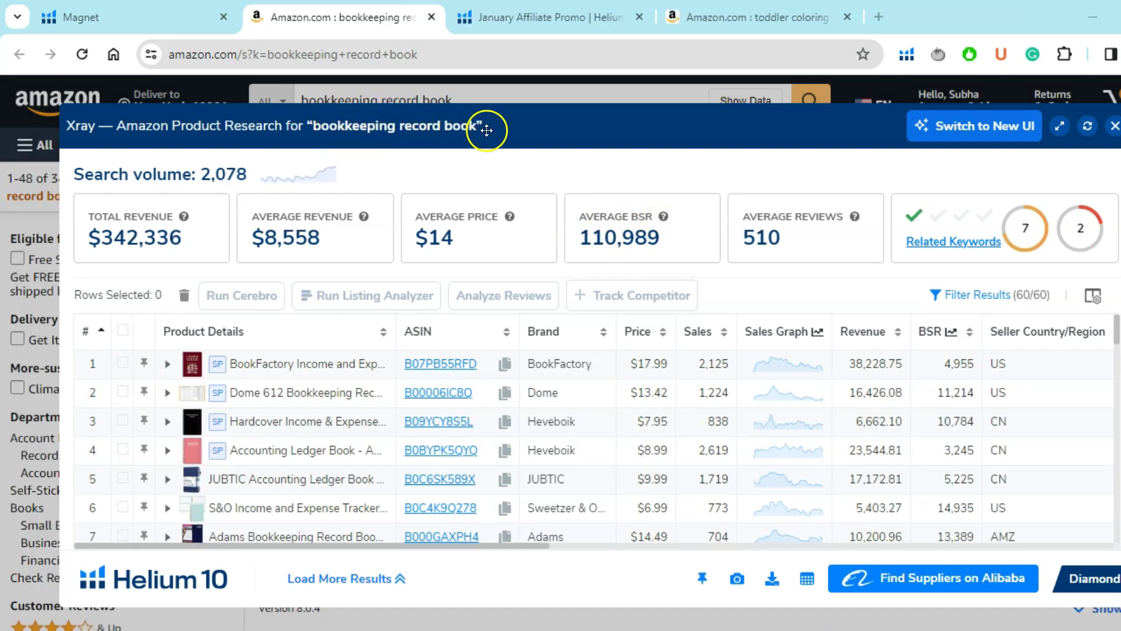
pyautogui.moveTo(418, 235); pyautogui.dragTo(450, 243)
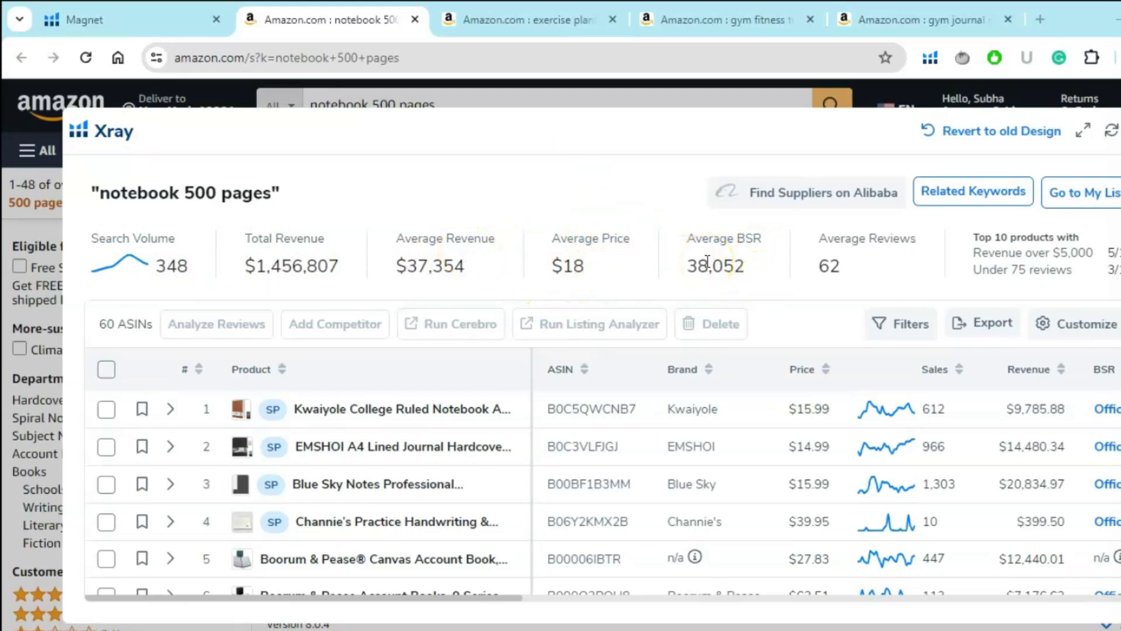
# Mark the 62 average reviews figure, then switch to the exercise planner 2024 tab.
pyautogui.moveTo(817, 265); pyautogui.dragTo(838, 263)
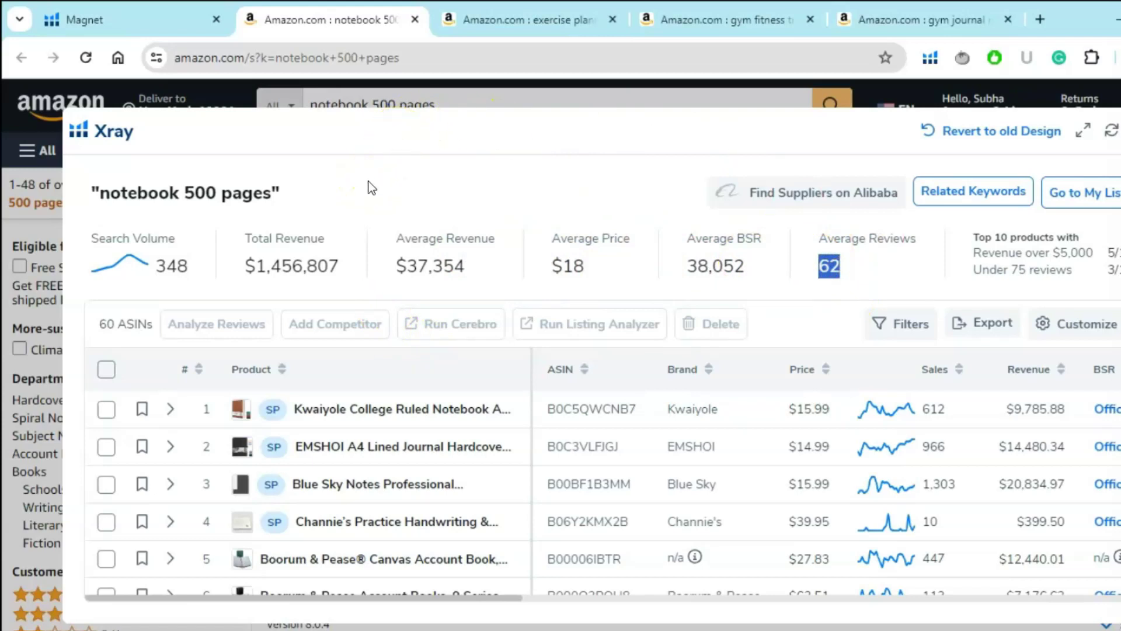
pyautogui.click(480, 18)
pyautogui.click(138, 220)
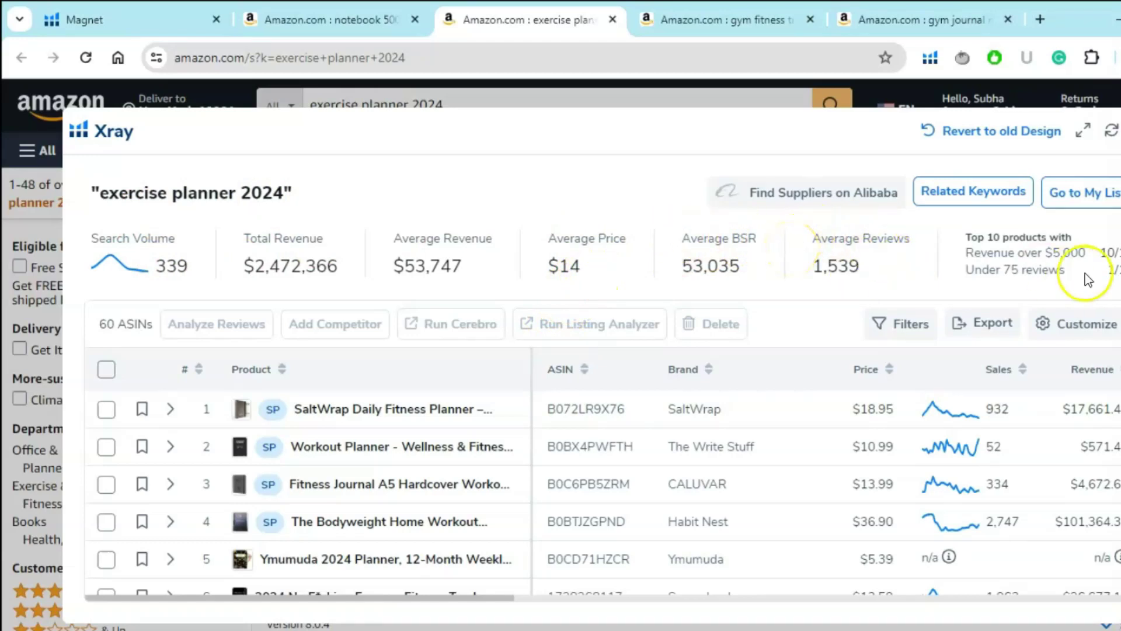
# Highlight the Top 10 under-75-reviews count, then switch to the gym fitness tracker tab.
pyautogui.doubleClick(1113, 268)
pyautogui.moveTo(1112, 270); pyautogui.dragTo(1071, 266)
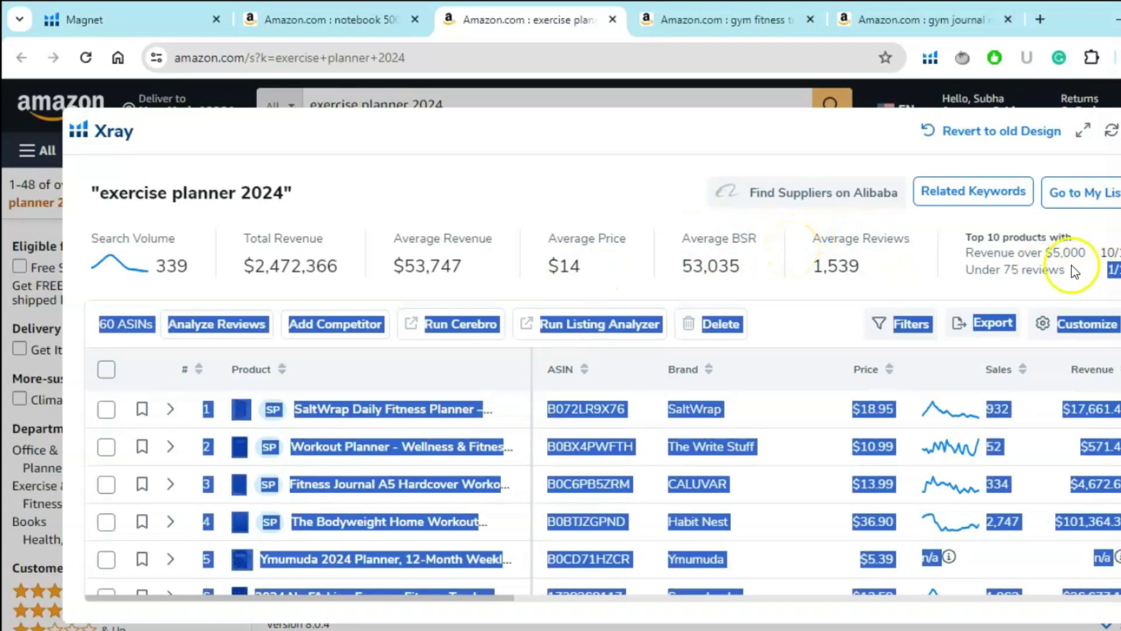
pyautogui.click(1074, 263)
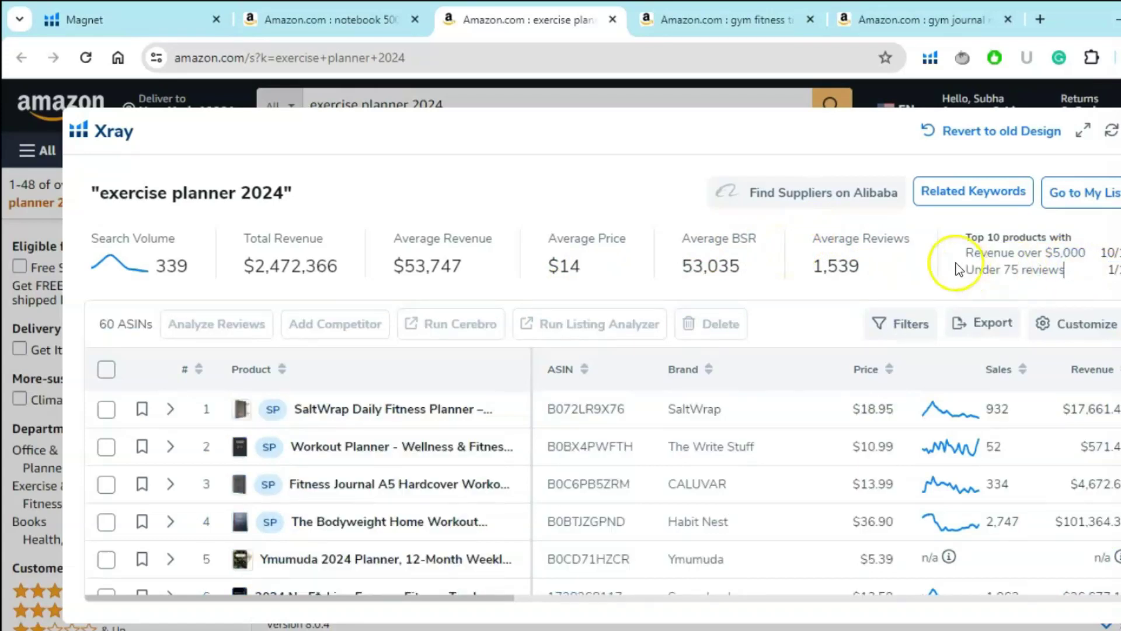
pyautogui.hotkey('ctrl', 'Tab')
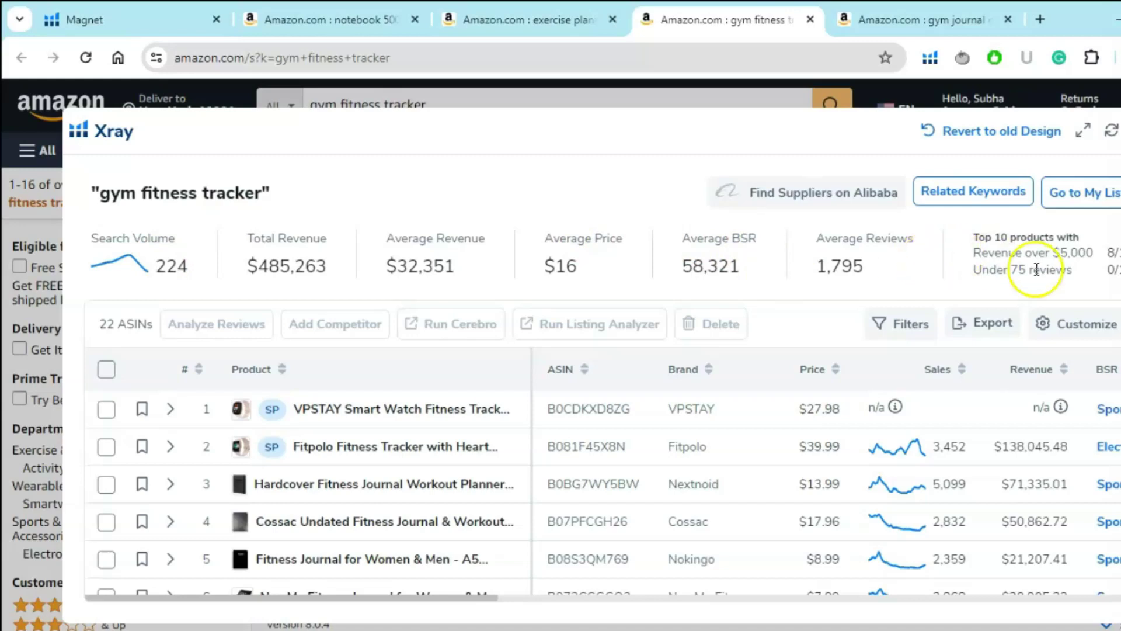
# Select the 'Under 75 reviews' text and move to the gym journal men tab.
pyautogui.moveTo(1018, 269); pyautogui.dragTo(1096, 278)
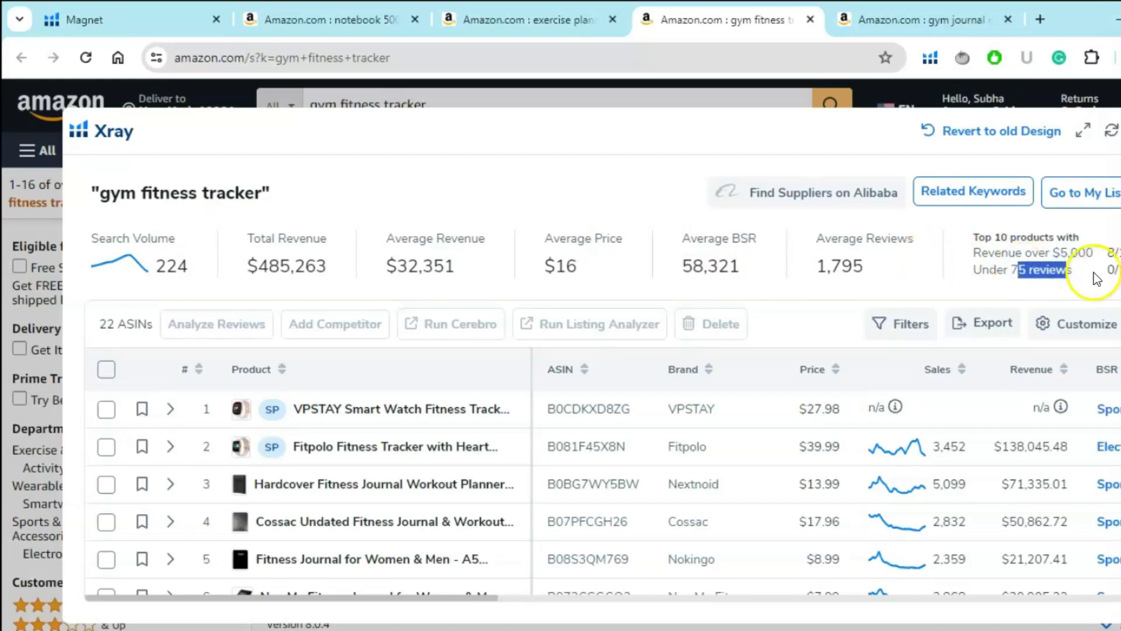
pyautogui.click(1095, 279)
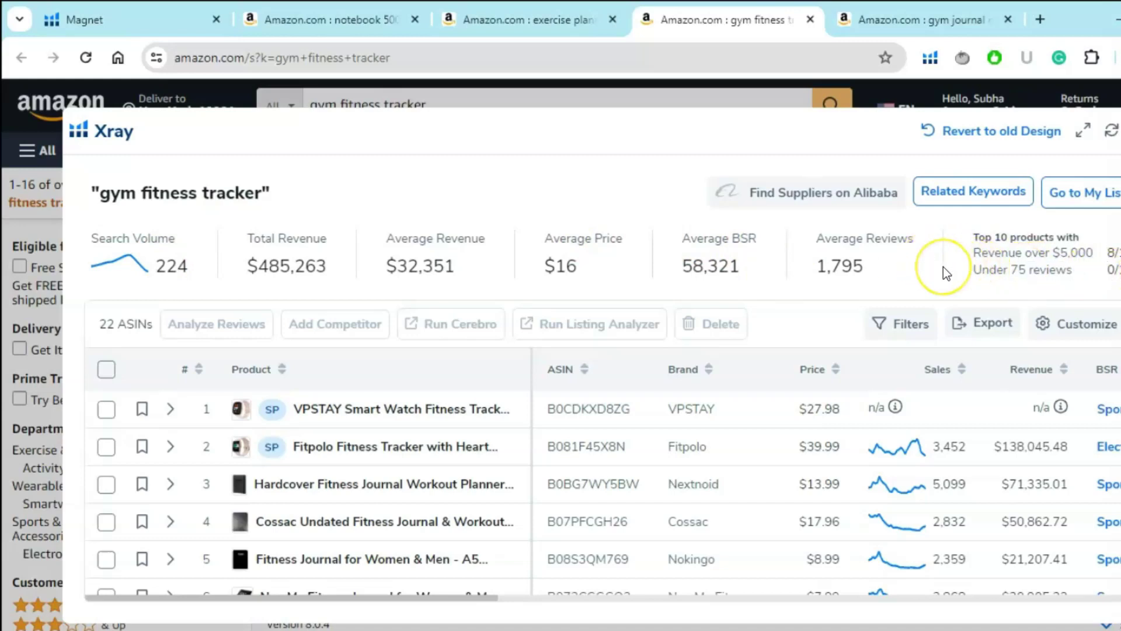
pyautogui.hotkey('ctrl', 'Tab')
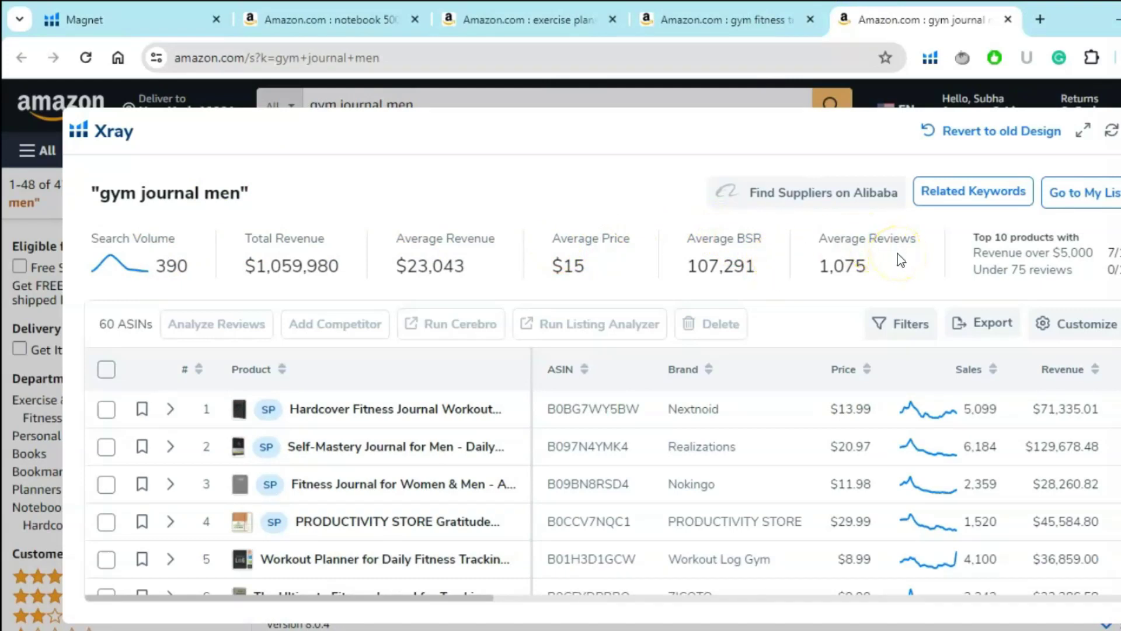
# Highlight the 'Under 75 reviews' metric in the gym journal men Top 10 box.
pyautogui.moveTo(971, 270); pyautogui.dragTo(1083, 273)
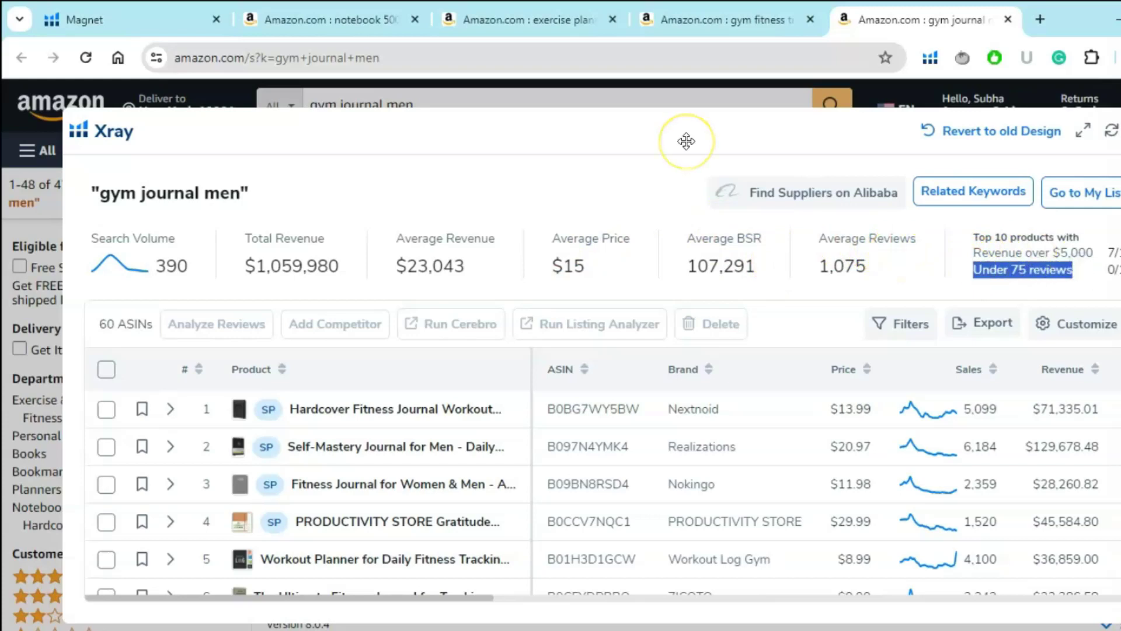
# Back in Magnet, show the log book filters (Search Volume min 100, Competing Products max 2000), then hide them.
pyautogui.click(114, 15)
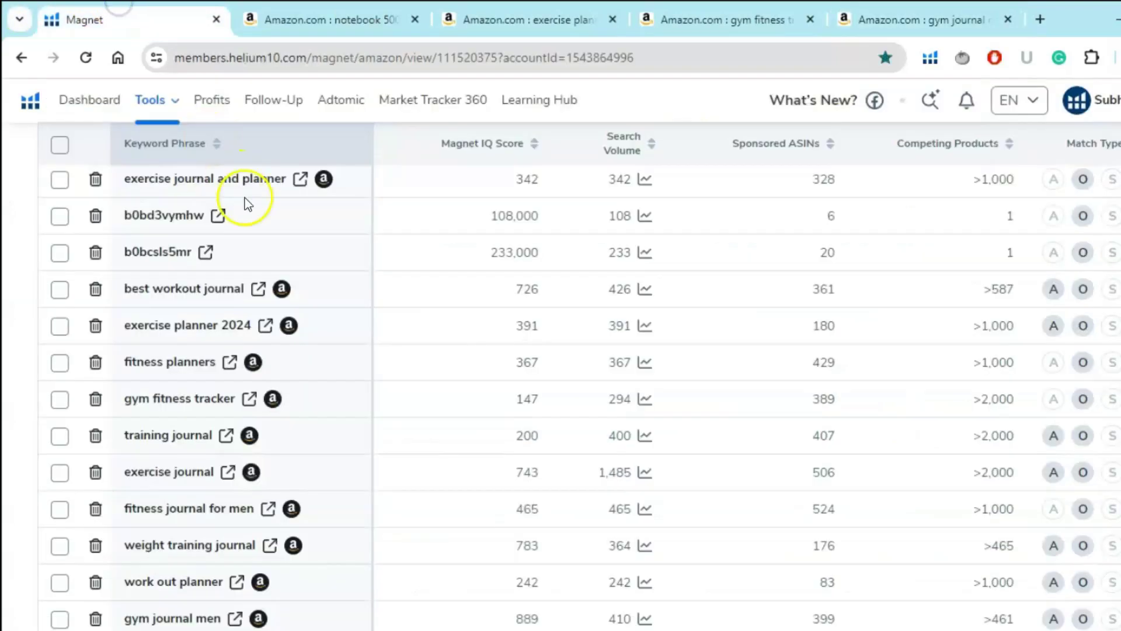
pyautogui.scroll(3, 240, 321)
pyautogui.scroll(4, 240, 321)
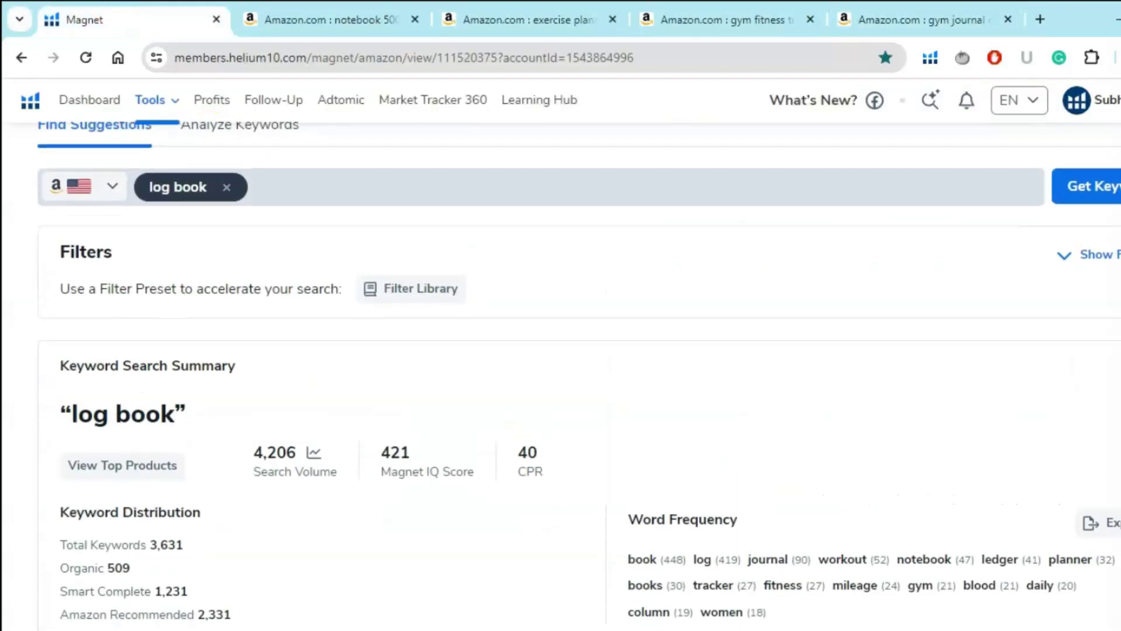
pyautogui.click(1076, 217)
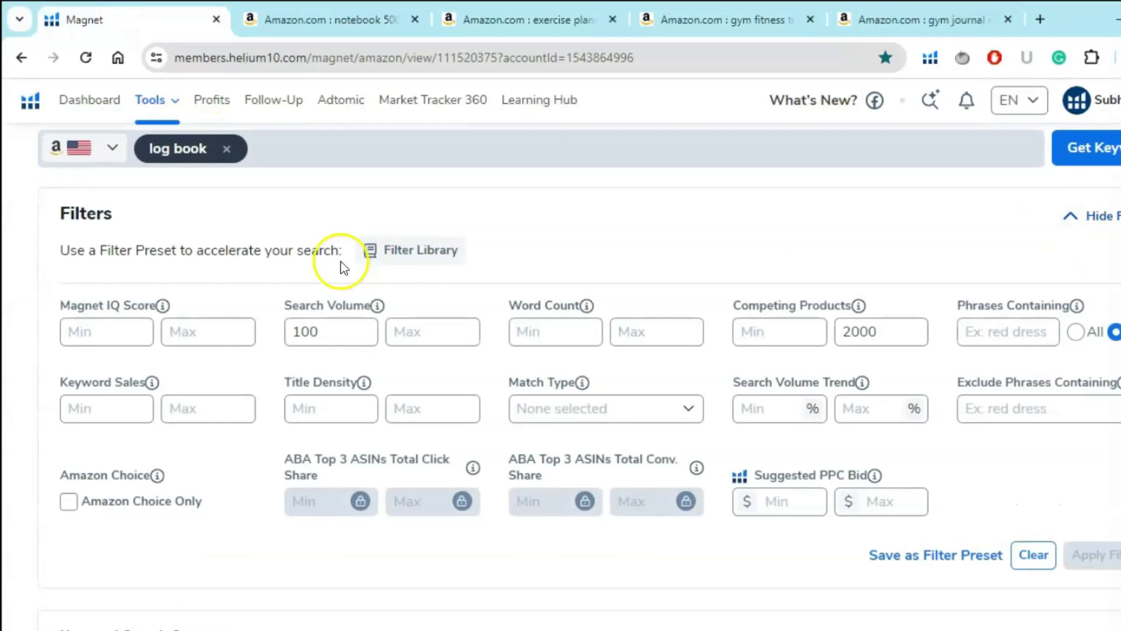
pyautogui.click(292, 330)
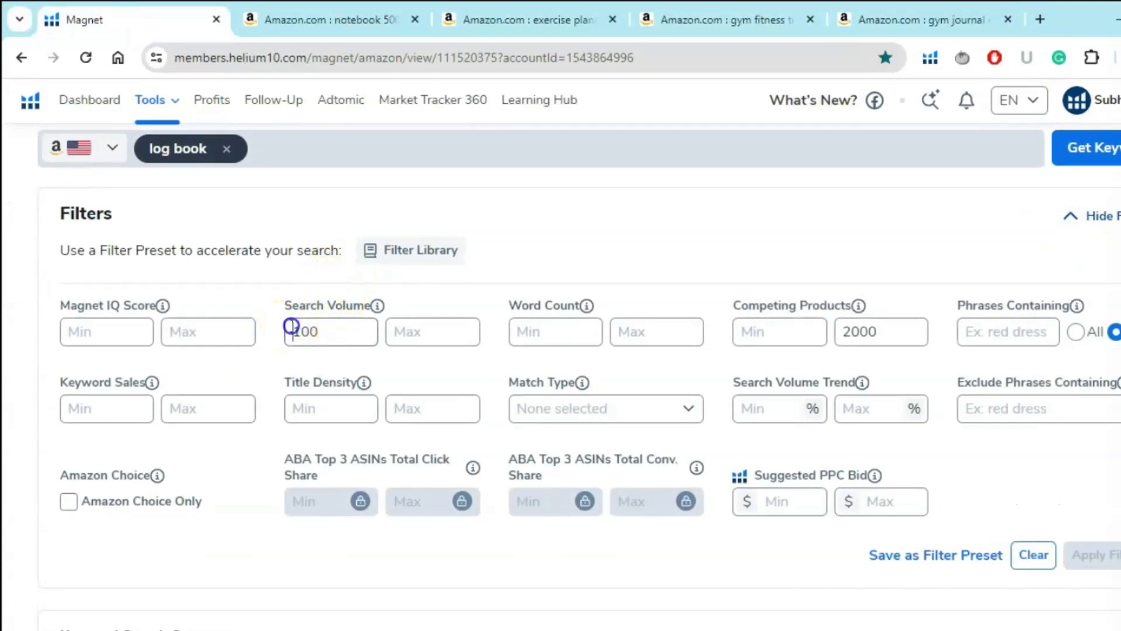
pyautogui.moveTo(292, 330); pyautogui.dragTo(321, 321)
pyautogui.moveTo(758, 302); pyautogui.dragTo(795, 301)
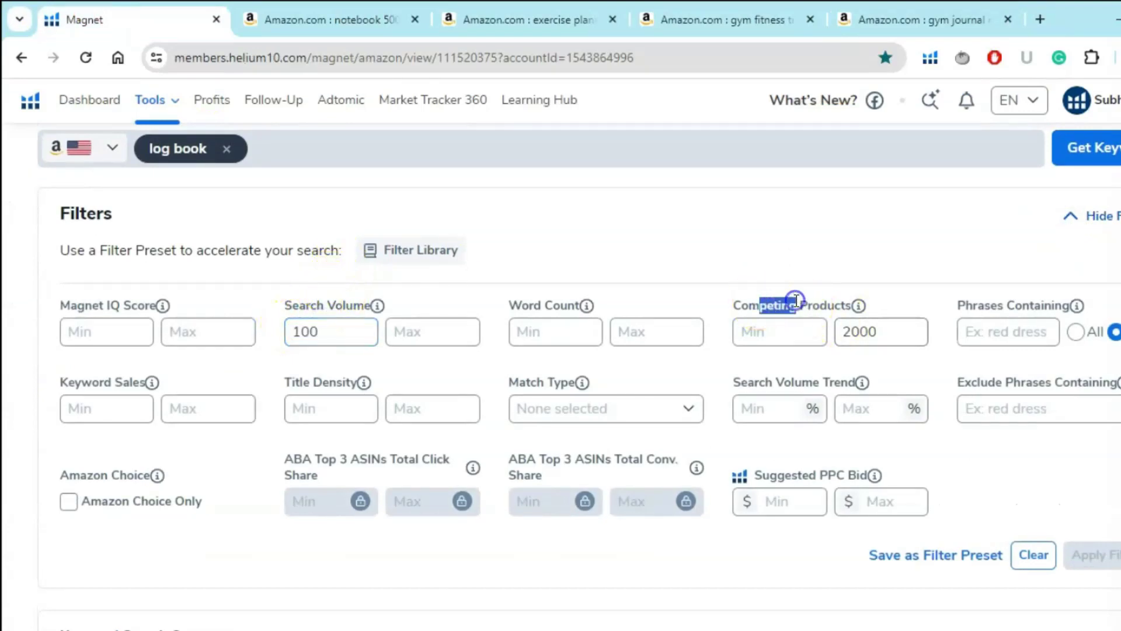
pyautogui.click(893, 330)
pyautogui.scroll(2, 894, 330)
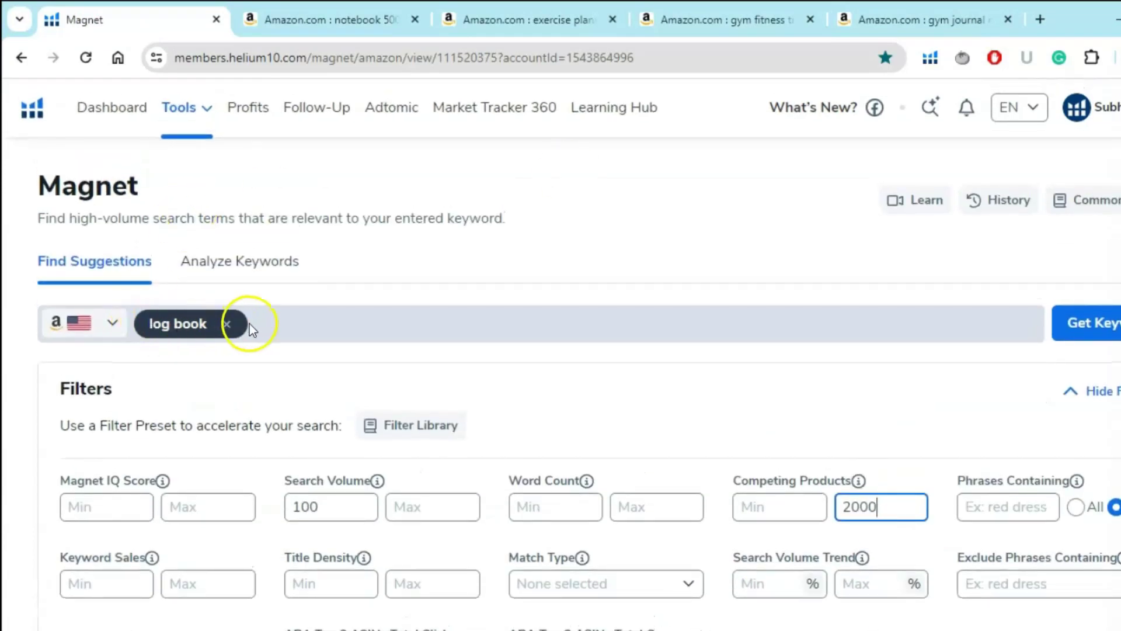
pyautogui.scroll(-4, 561, 383)
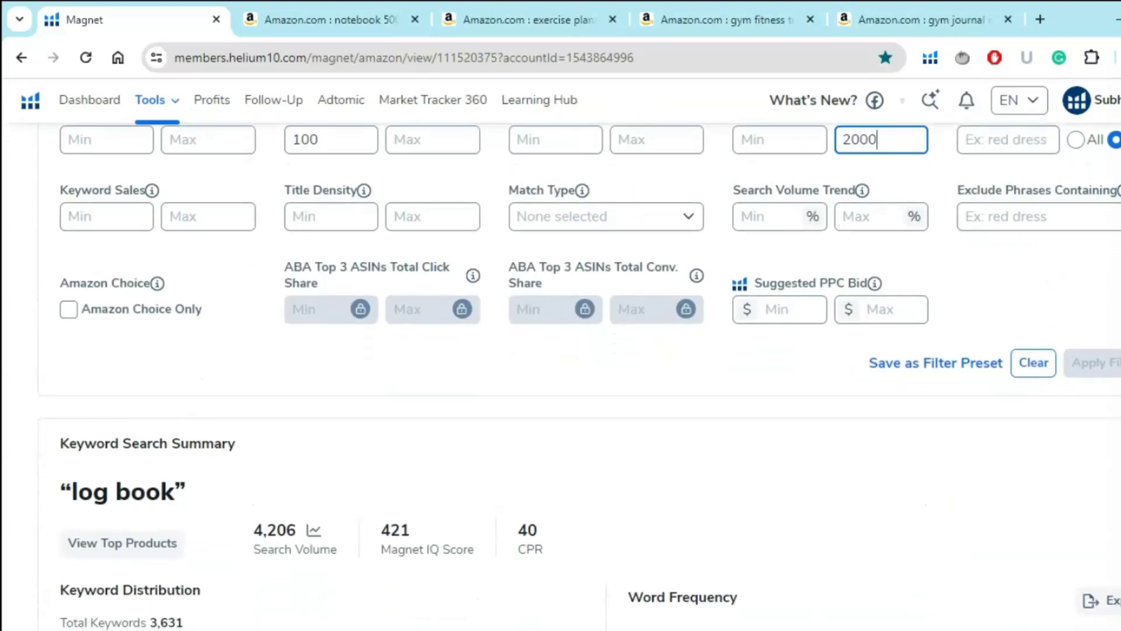
pyautogui.scroll(4, 561, 383)
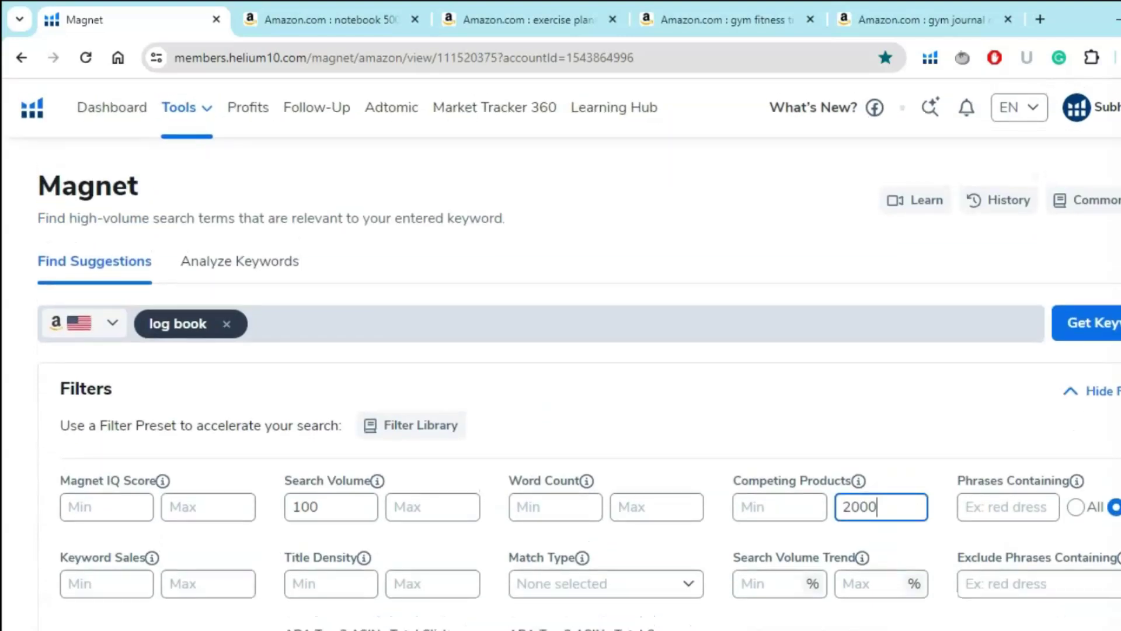
pyautogui.scroll(-2, 1081, 200)
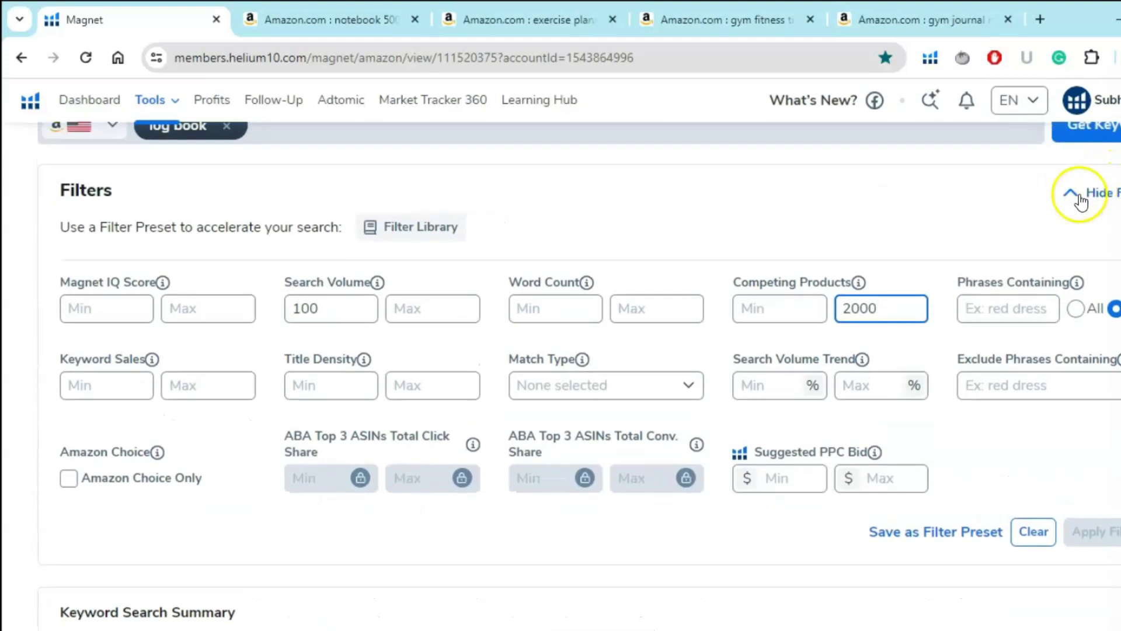
pyautogui.click(1080, 201)
pyautogui.scroll(2, 1076, 197)
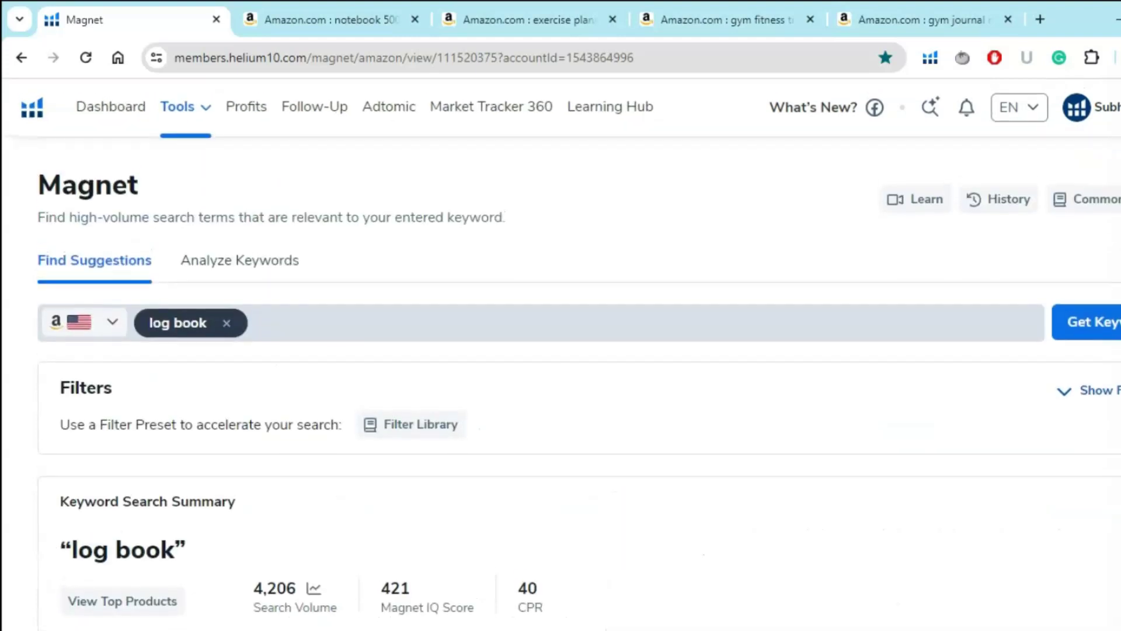
# Open the Tools menu from the top navigation bar.
pyautogui.click(206, 111)
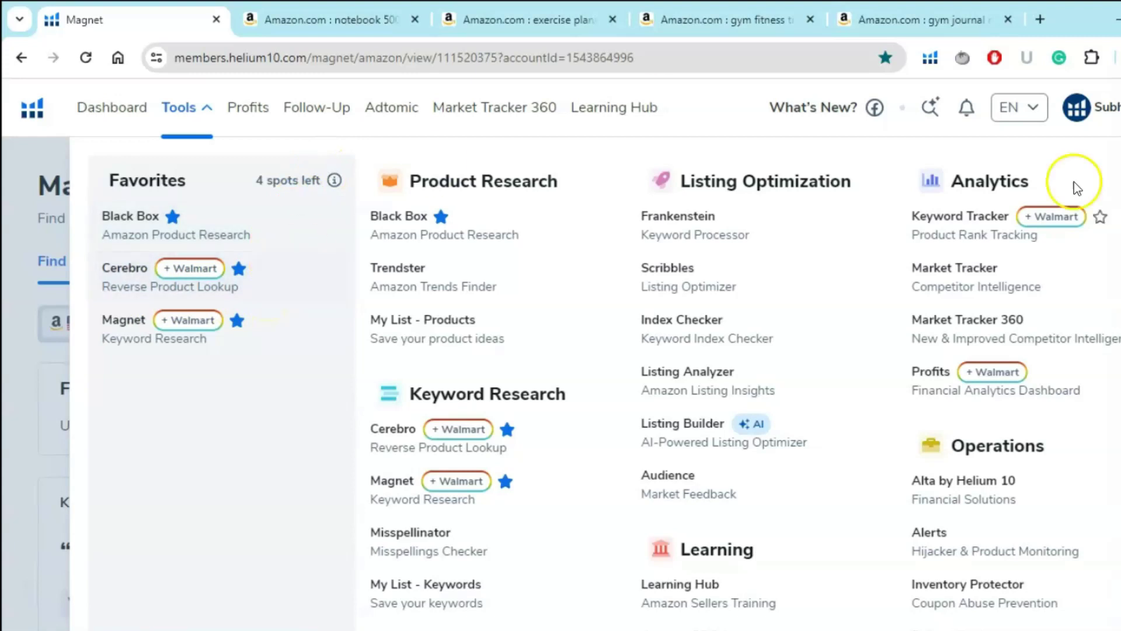
pyautogui.scroll(-1, 605, 381)
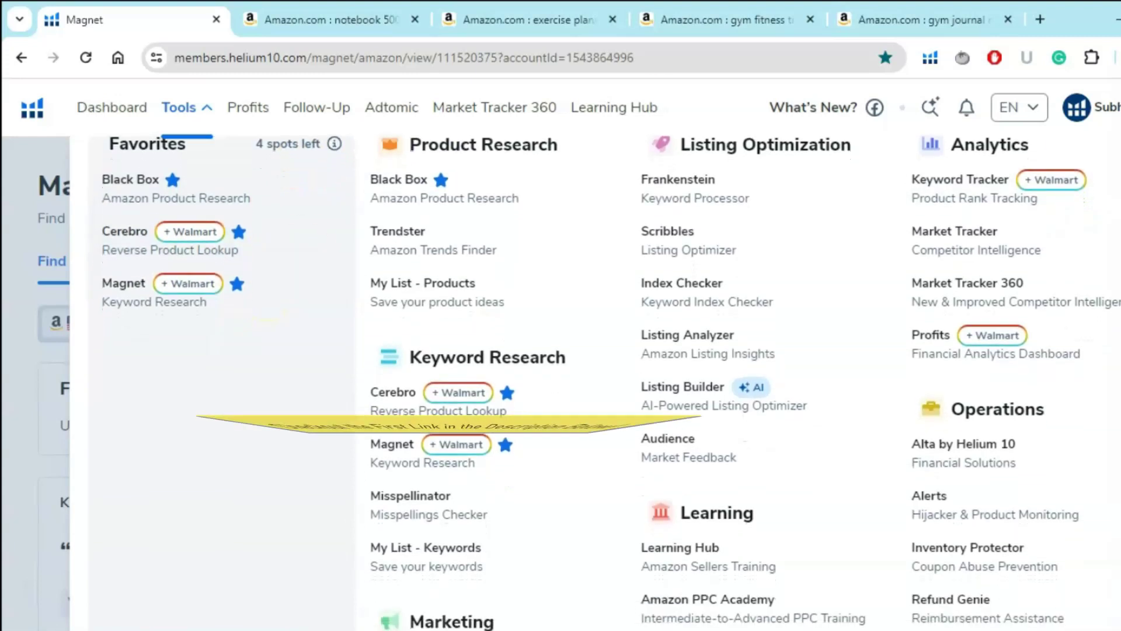
pyautogui.scroll(-1, 605, 381)
pyautogui.scroll(-1, 605, 381)
pyautogui.scroll(2, 604, 381)
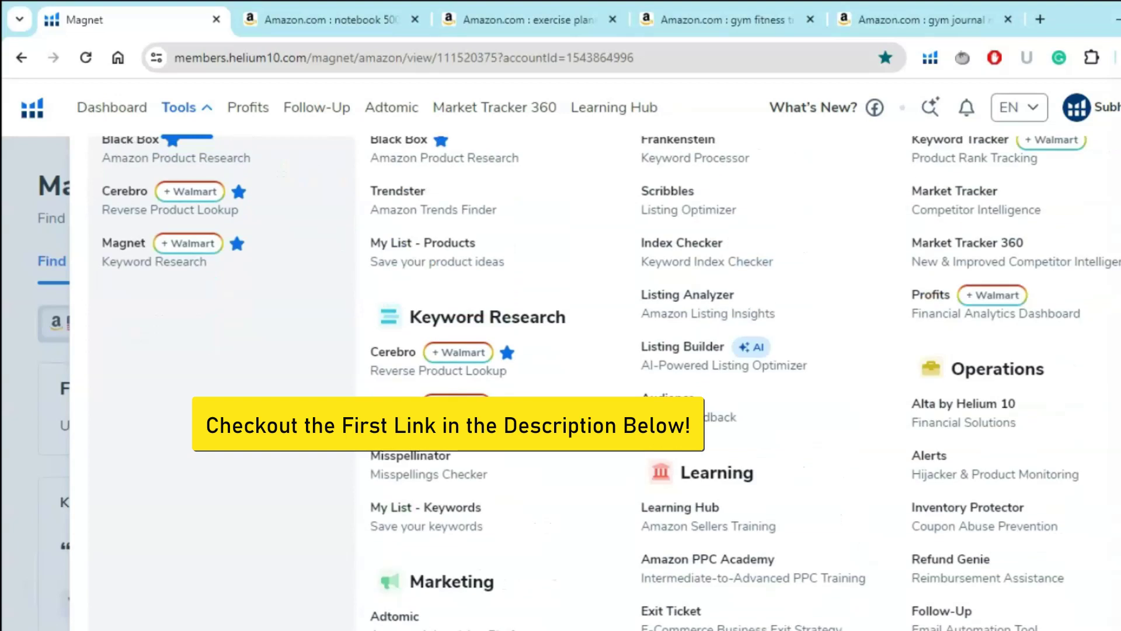